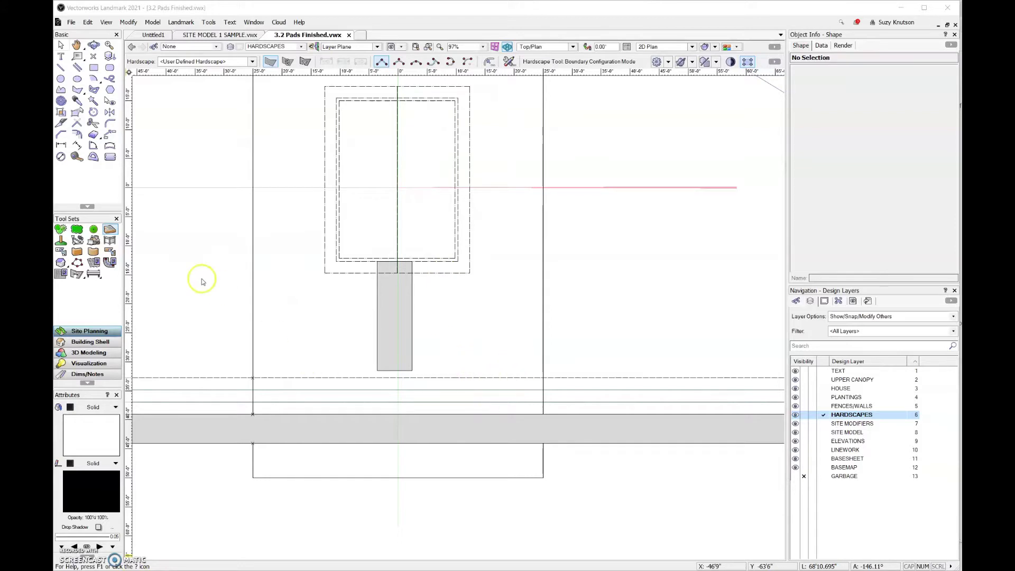
# - Start a new hardscape boundary on the upper edge of the sidewalk strip
pyautogui.click(108, 231)
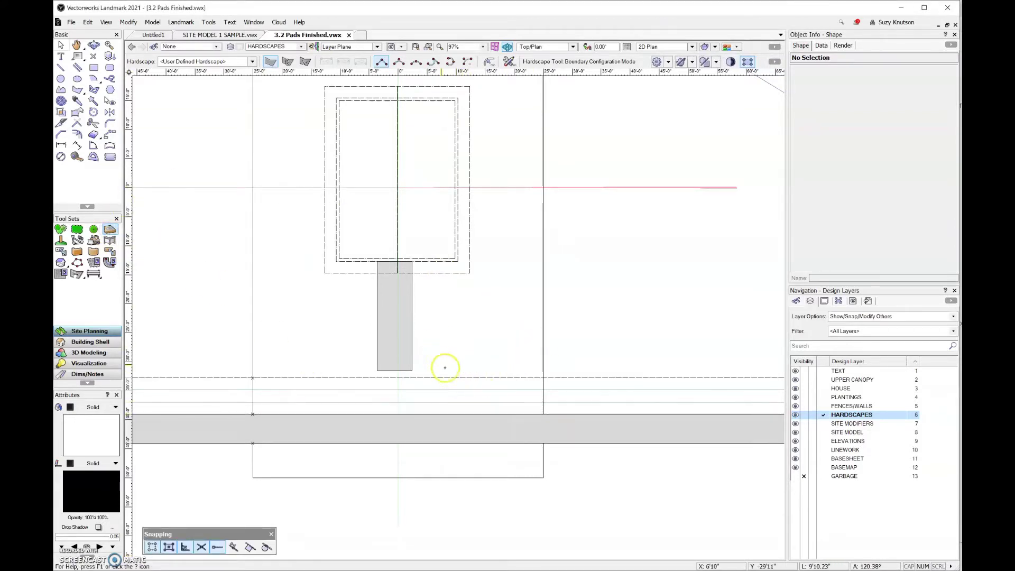
pyautogui.click(470, 415)
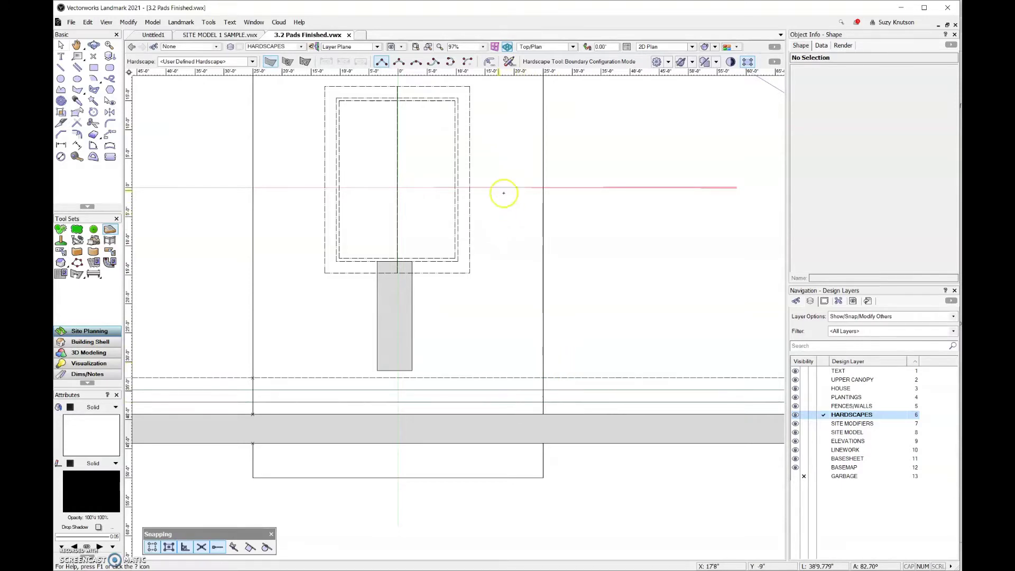
# - Draw the rectangular pad boundary with a 10' top side and close it at the start point
pyautogui.click(472, 406)
pyautogui.click(472, 342)
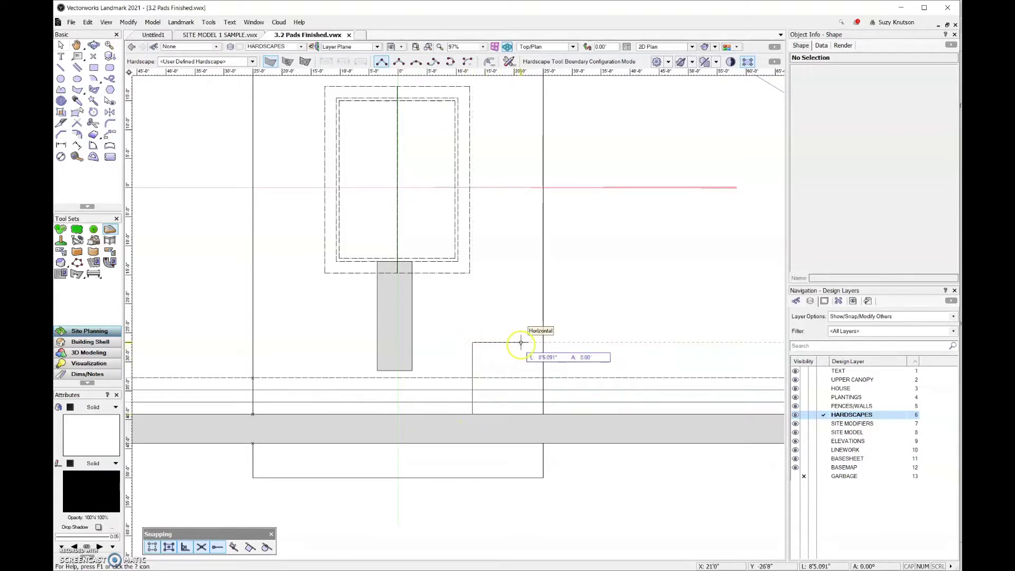
pyautogui.press('Tab')
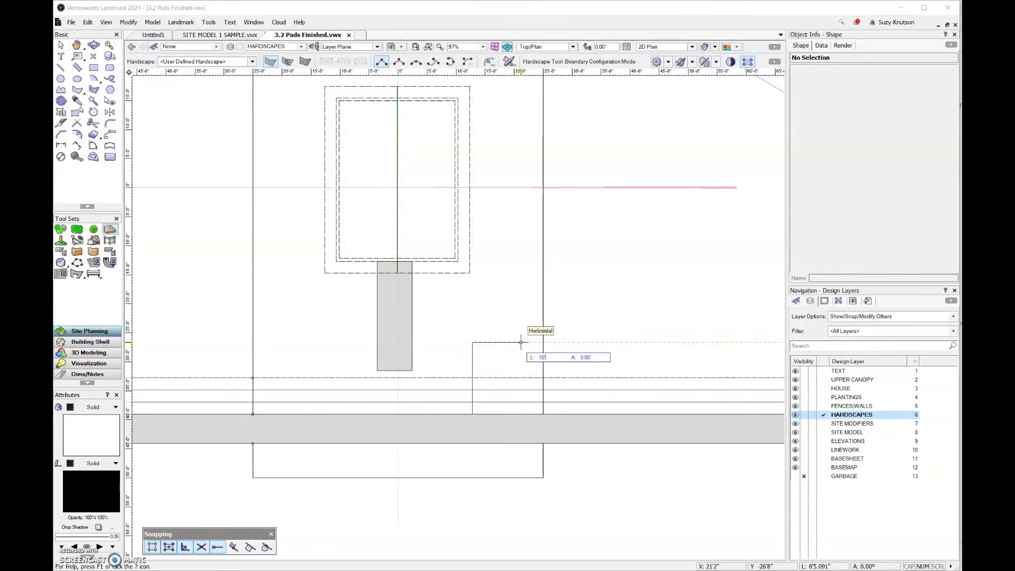
pyautogui.press('Tab')
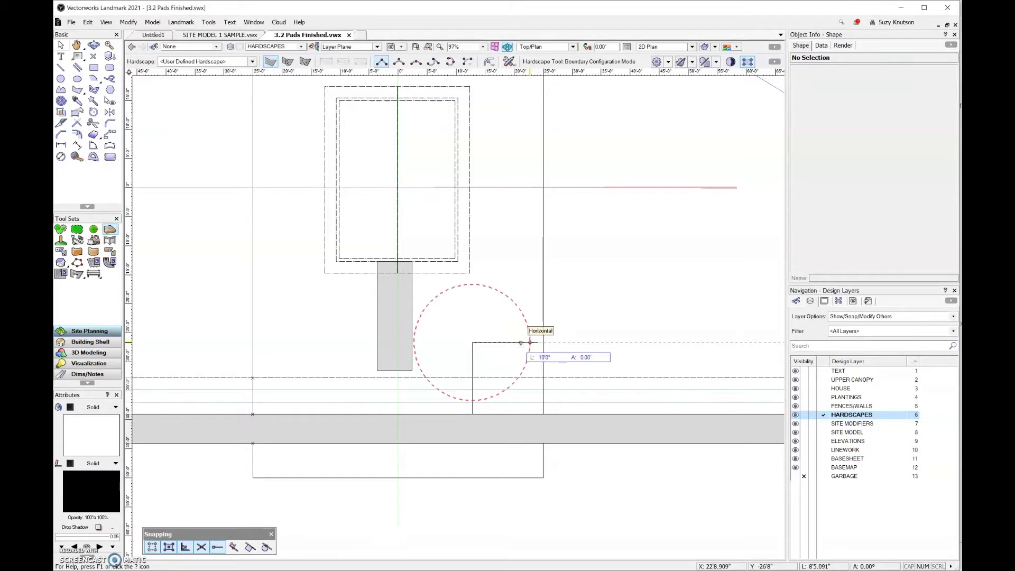
pyautogui.moveTo(530, 343); pyautogui.dragTo(472, 414)
pyautogui.click(472, 414)
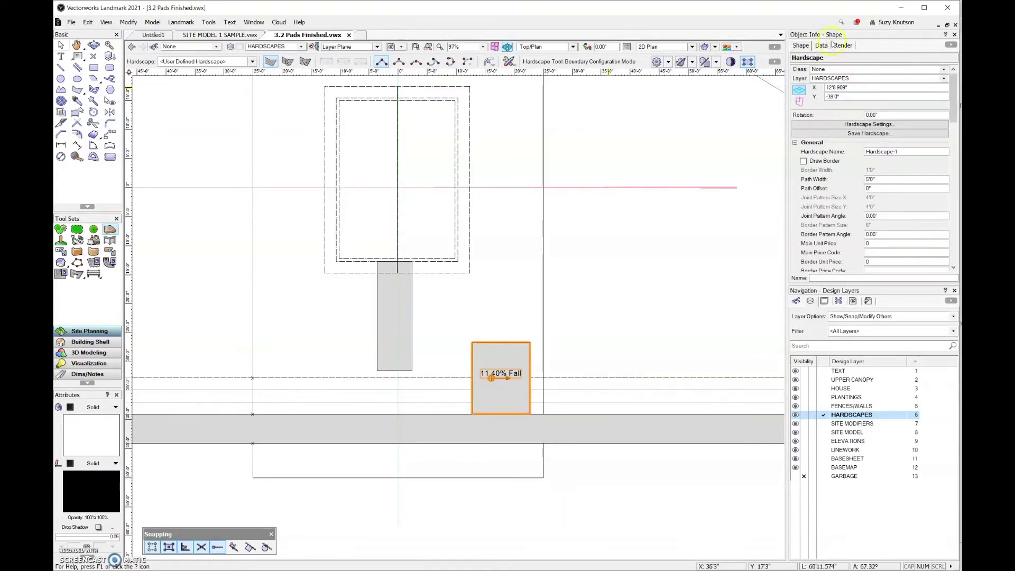
# - Change the pad's Slope Def from None to Downward Ratio (rise/run), giving 1:8.8 Fall
pyautogui.moveTo(953, 93); pyautogui.dragTo(952, 151)
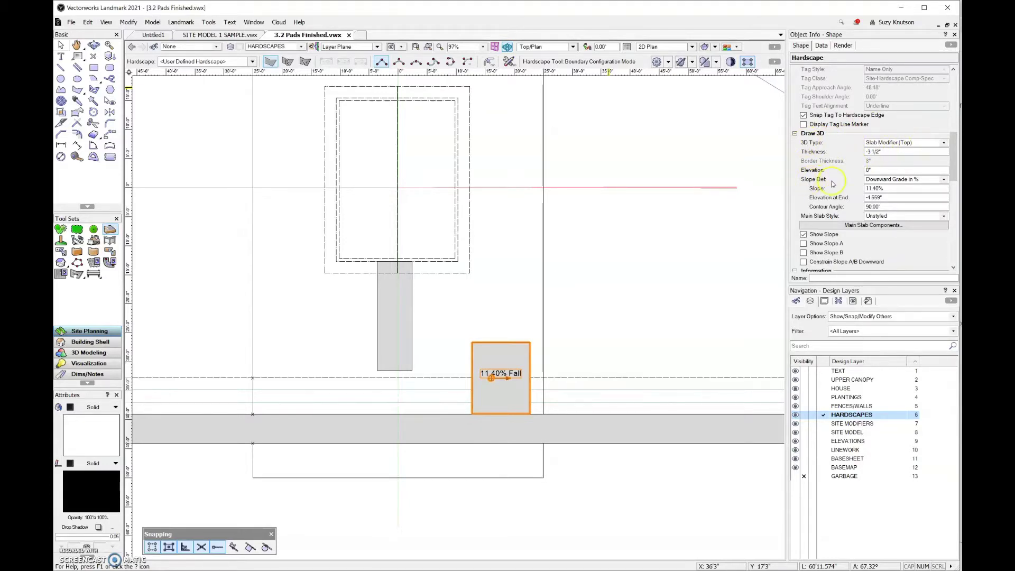
pyautogui.click(944, 179)
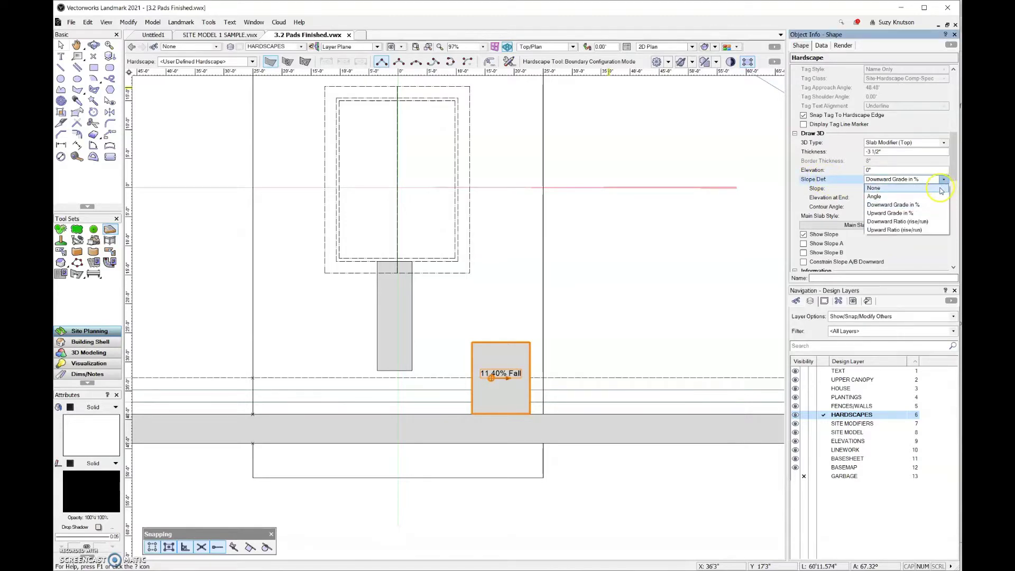
pyautogui.click(940, 190)
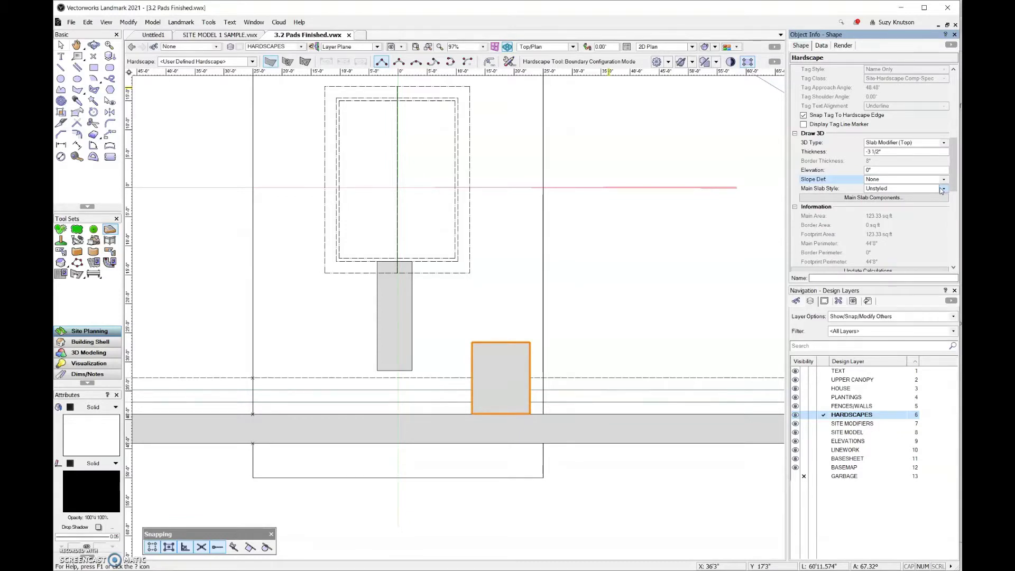
pyautogui.click(945, 180)
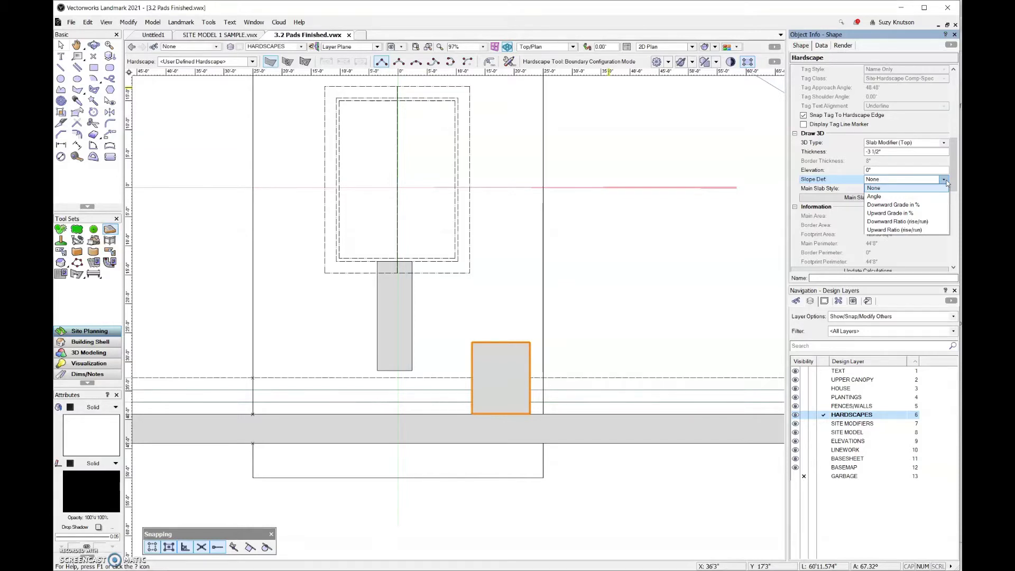
pyautogui.click(926, 223)
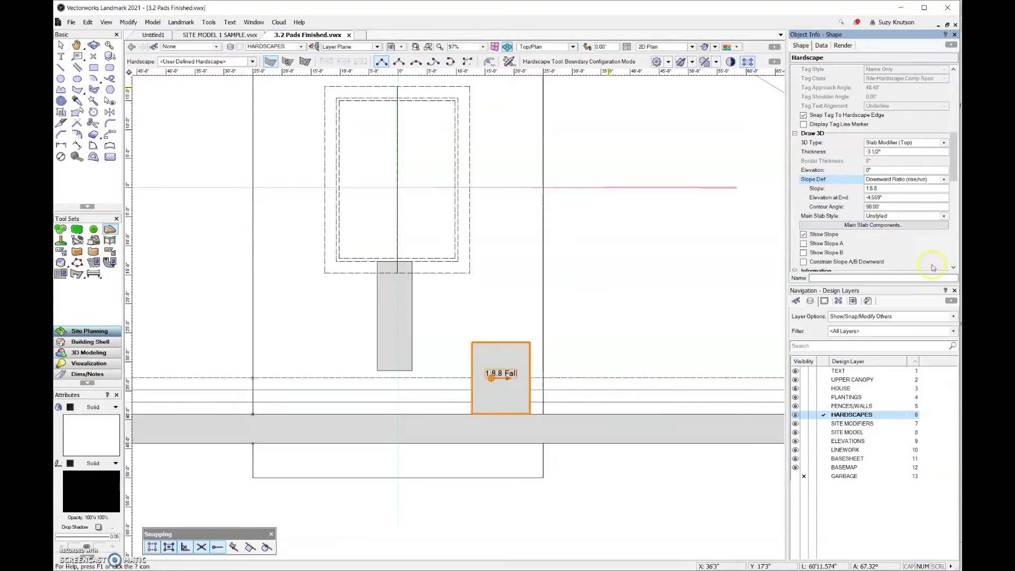
pyautogui.scroll(3, 480, 401)
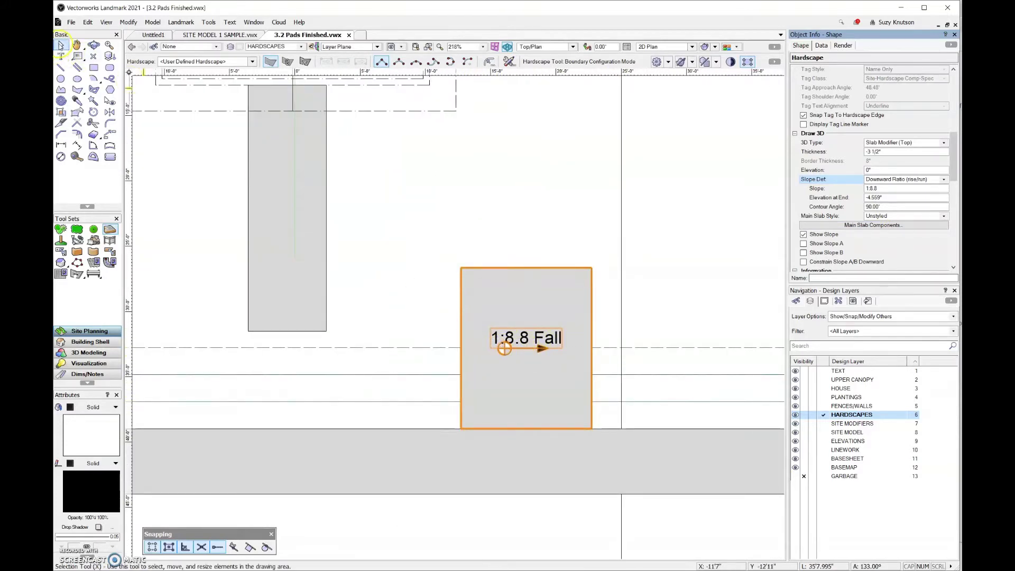
# - Set the selected pad's Elevation to 3'0" in Object Info
pyautogui.click(60, 45)
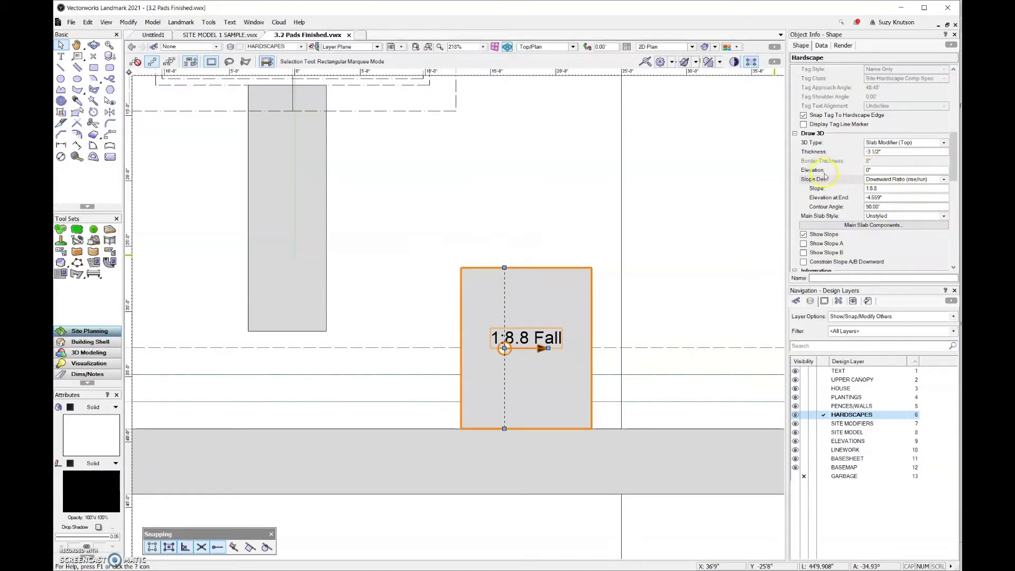
pyautogui.click(856, 172)
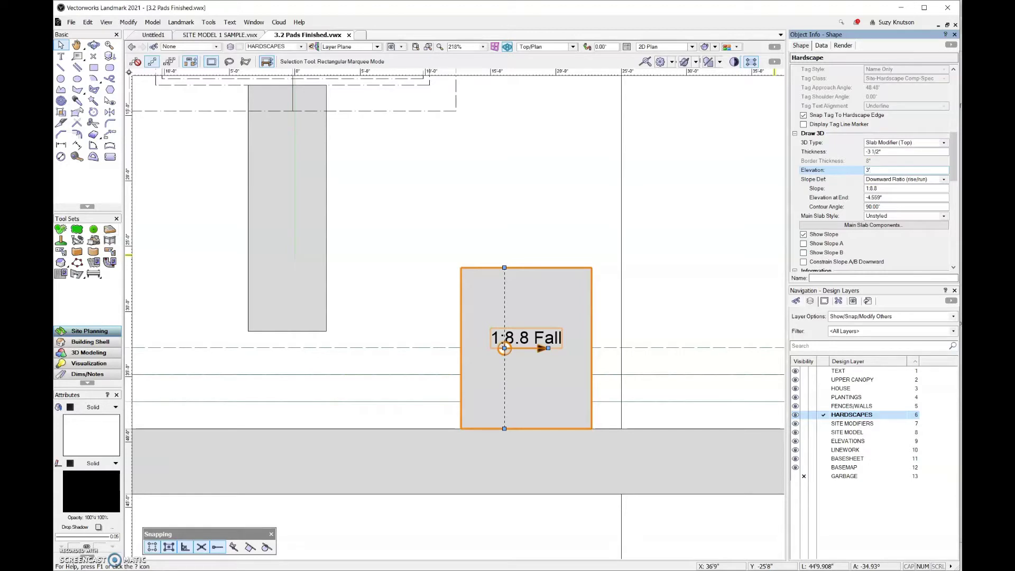
pyautogui.press('Tab')
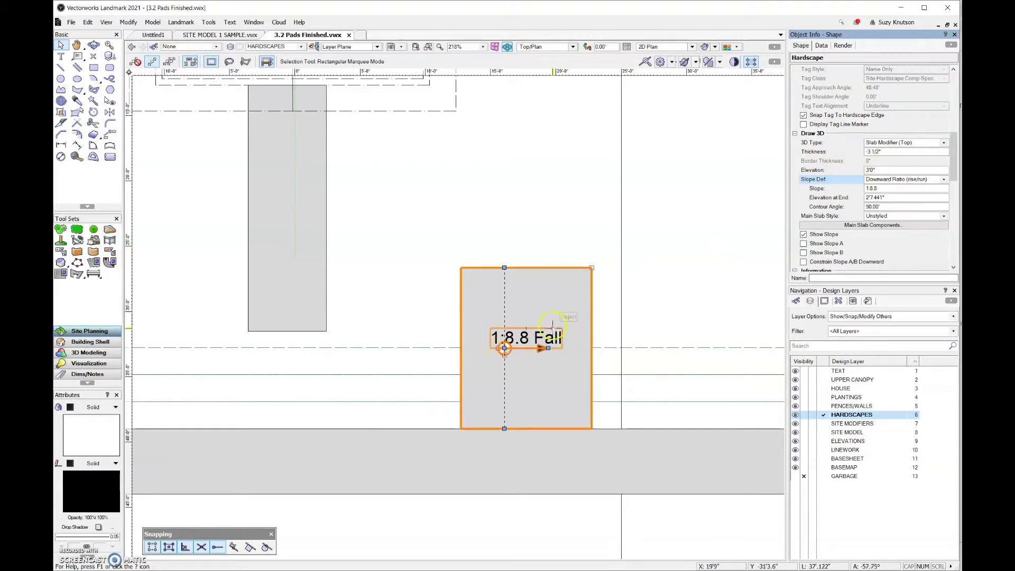
# - Redirect the slope arrow straight down from the top-edge midpoint to the sidewalk
pyautogui.click(526, 268)
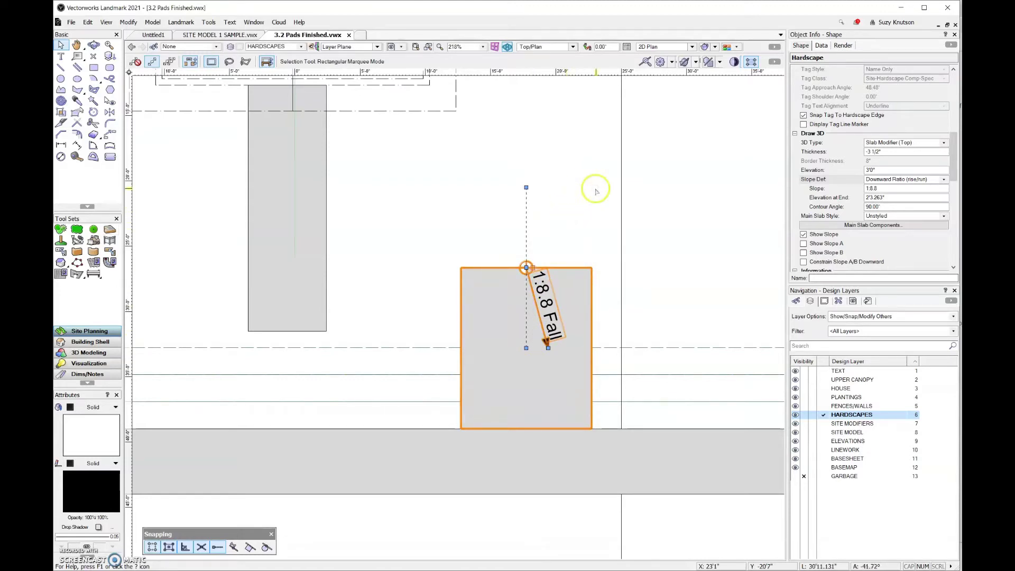
pyautogui.moveTo(526, 186); pyautogui.dragTo(587, 267)
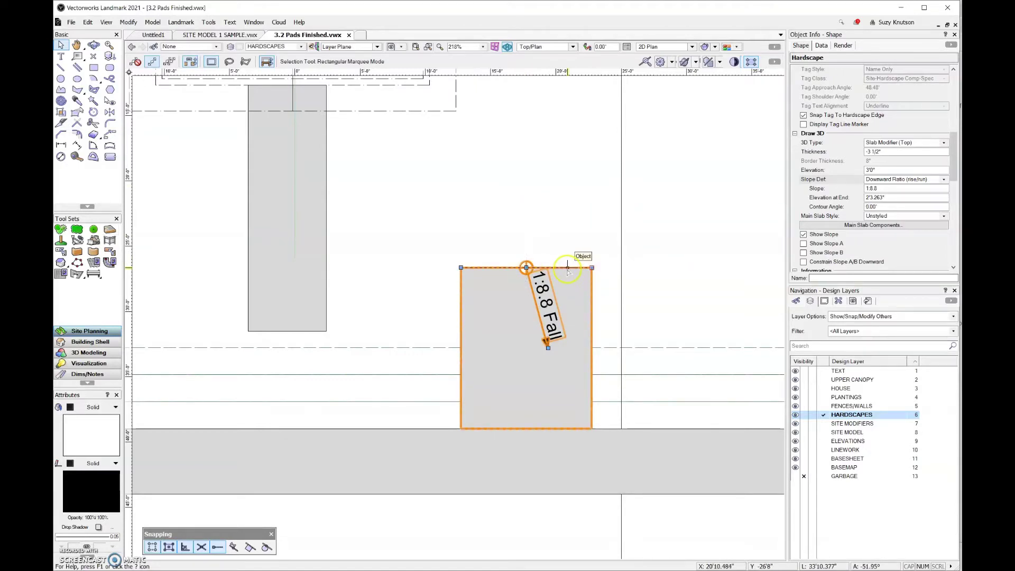
pyautogui.click(547, 347)
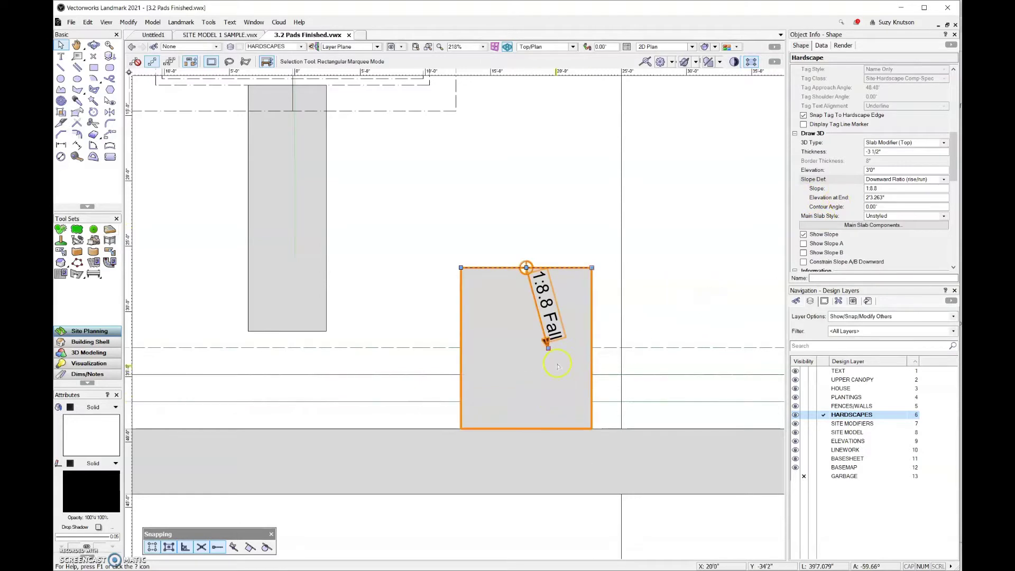
pyautogui.moveTo(547, 347); pyautogui.dragTo(525, 427)
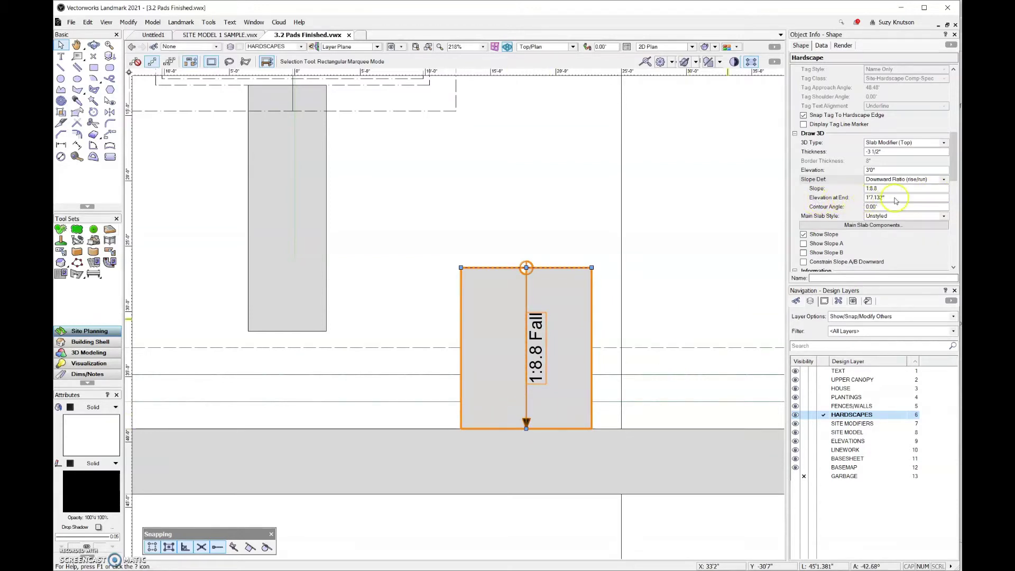
# - Set Elevation at End to 1' for a 1:4.1 fall and view the pad in 3D
pyautogui.click(837, 197)
pyautogui.write('1')
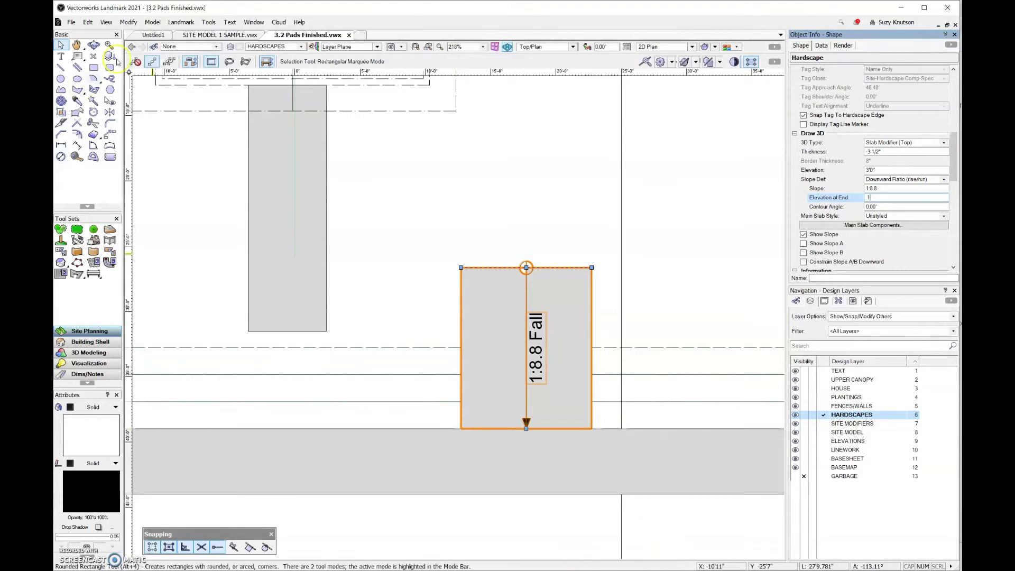
pyautogui.click(97, 46)
pyautogui.moveTo(462, 340); pyautogui.dragTo(493, 261)
# - Update the site model so the terrain regrades around the sloped pad
pyautogui.click(478, 236)
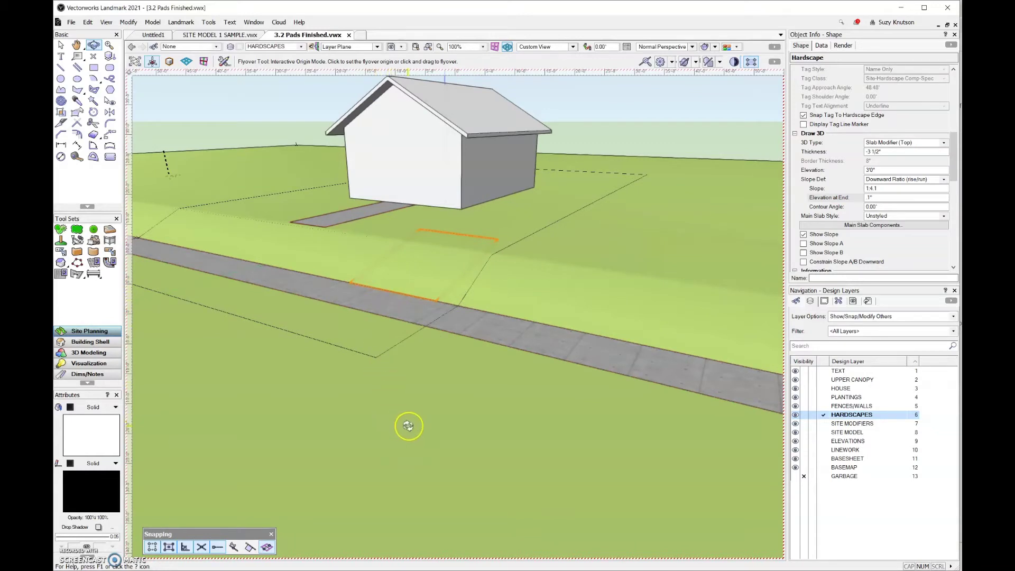
pyautogui.moveTo(544, 358); pyautogui.dragTo(579, 441)
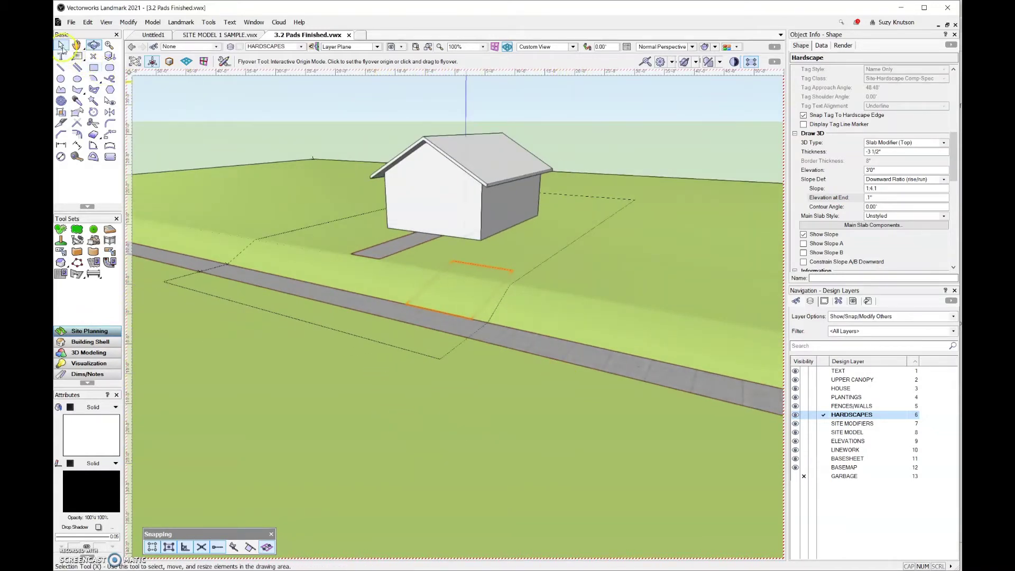
pyautogui.click(61, 45)
pyautogui.click(600, 271)
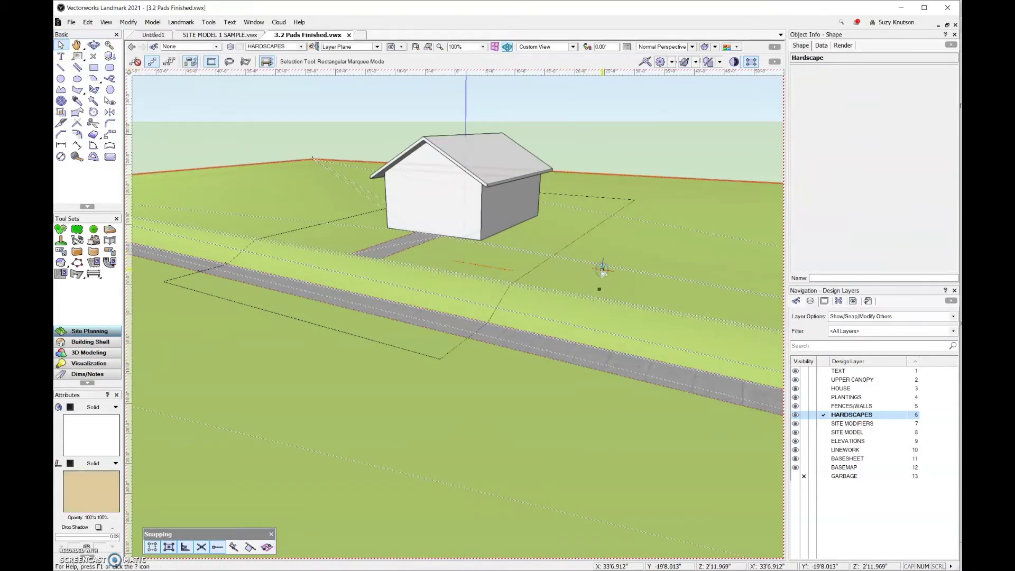
pyautogui.click(953, 111)
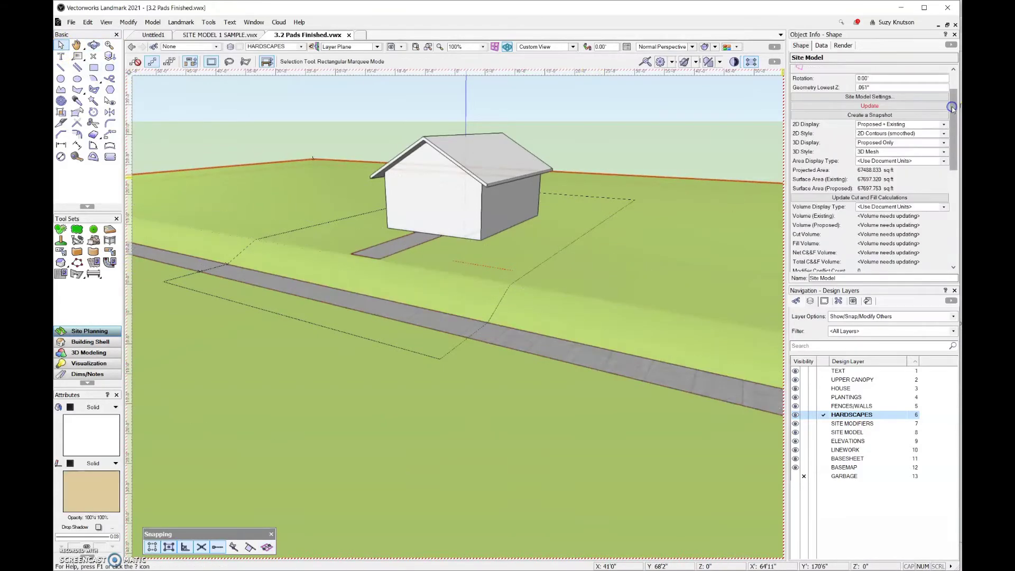
pyautogui.click(924, 107)
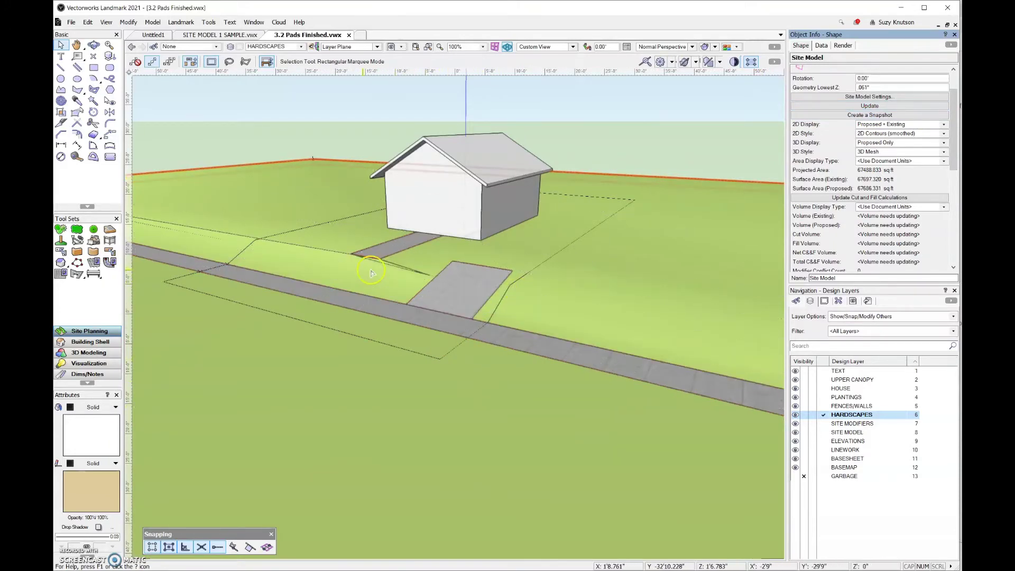
# - Select the hardscape pad and return to Top/Plan view
pyautogui.click(451, 298)
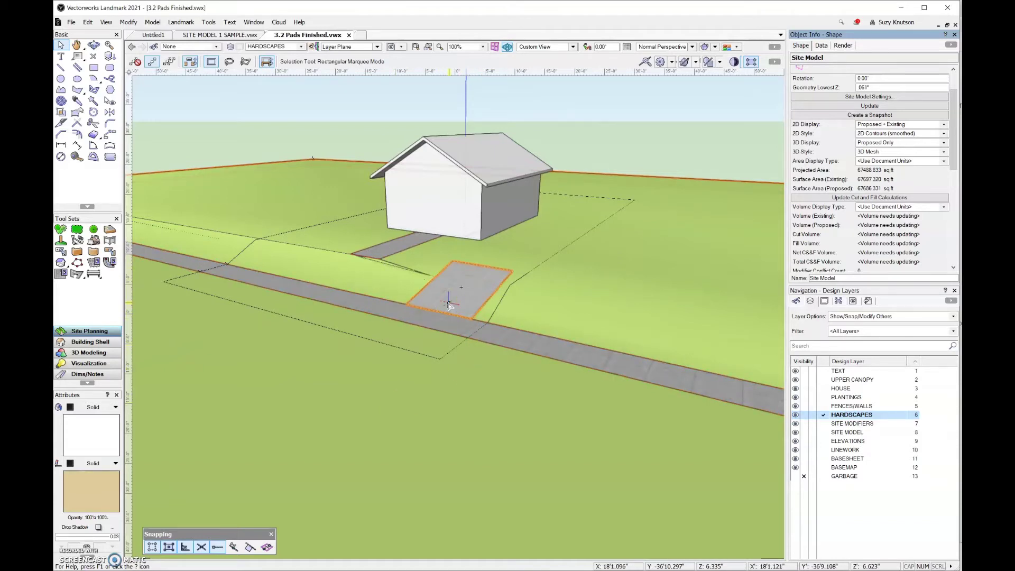
pyautogui.click(448, 305)
pyautogui.press('F5')
# - Draw a second, roughly 64'-long rectangular hardscape running up from the first pad beside the house
pyautogui.scroll(-2, 531, 410)
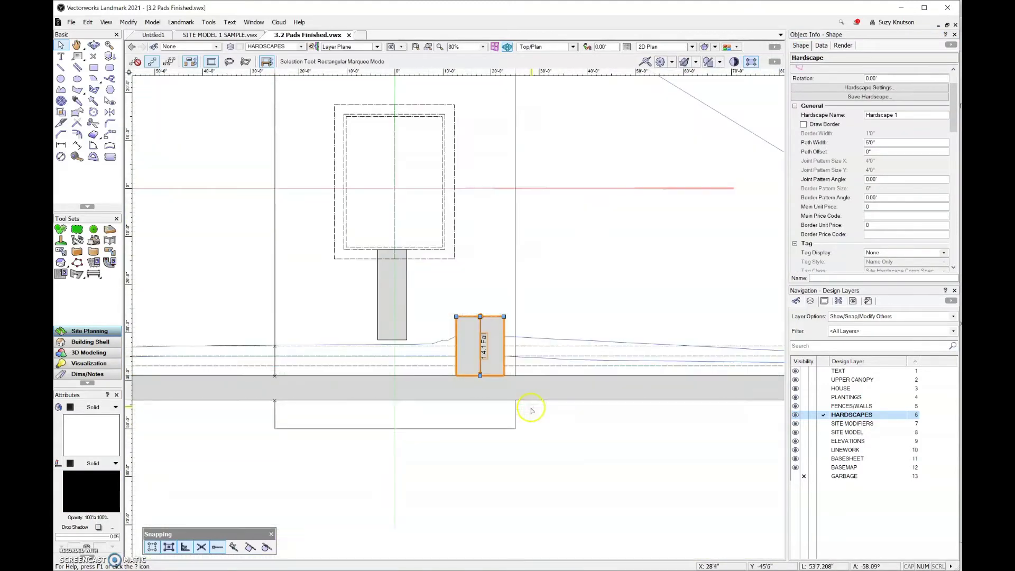
pyautogui.click(110, 229)
pyautogui.scroll(-2, 537, 280)
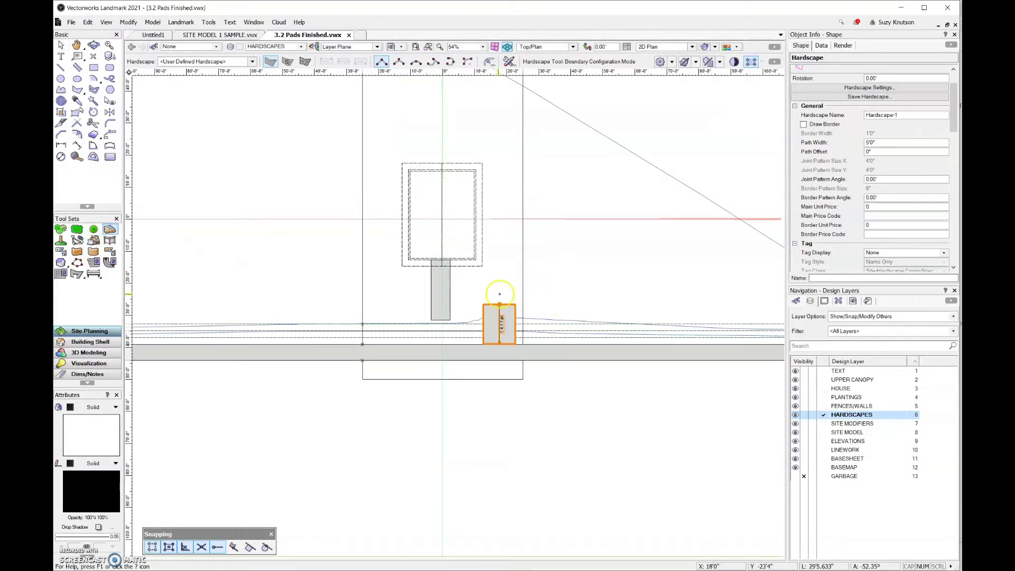
pyautogui.click(483, 305)
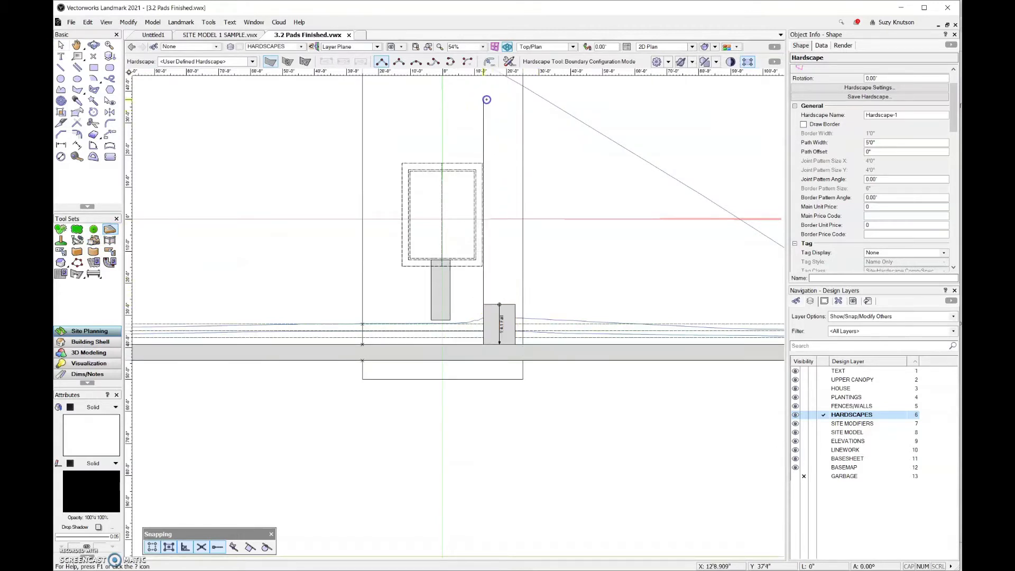
pyautogui.click(483, 100)
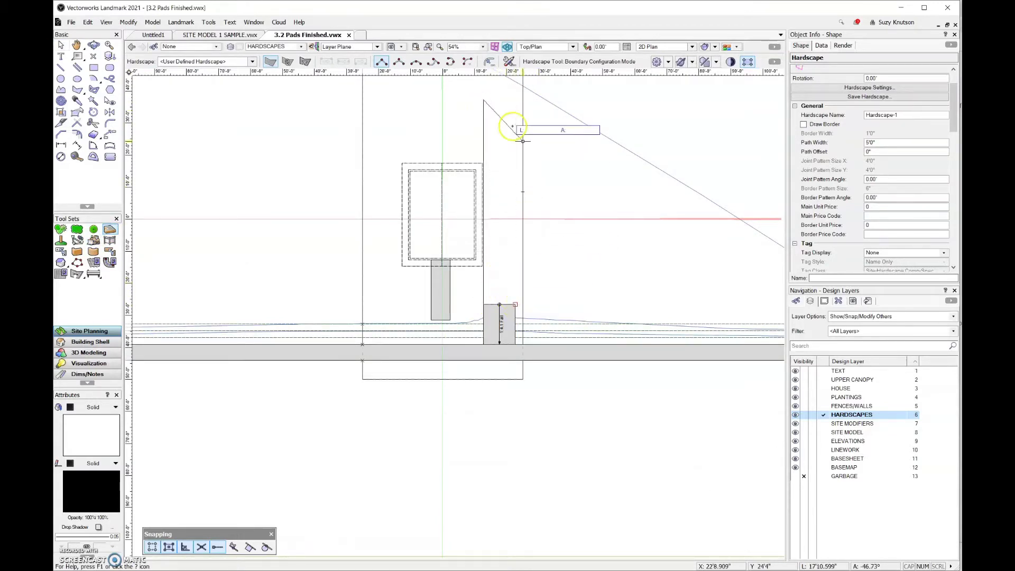
pyautogui.click(515, 100)
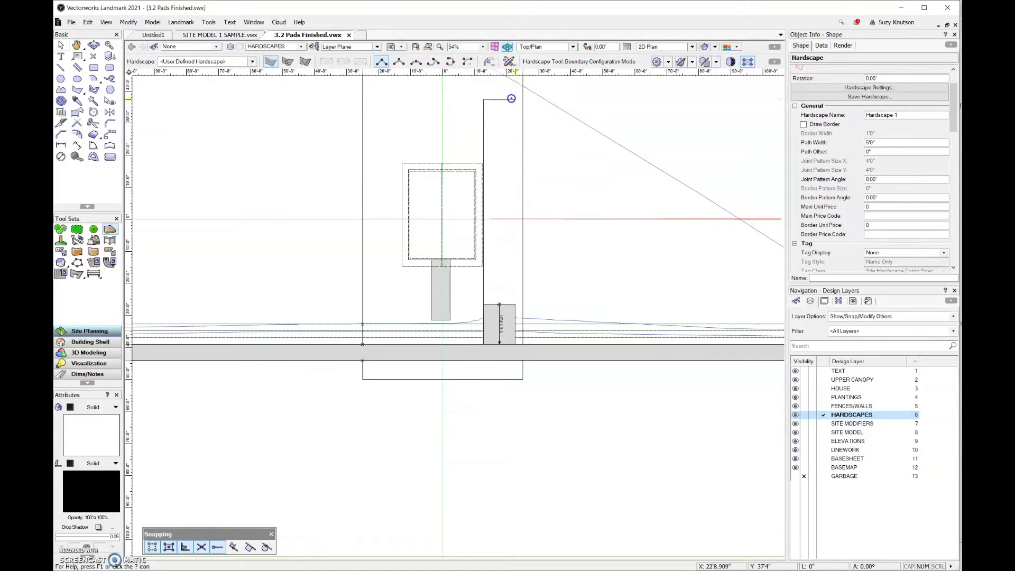
pyautogui.click(515, 305)
pyautogui.click(483, 304)
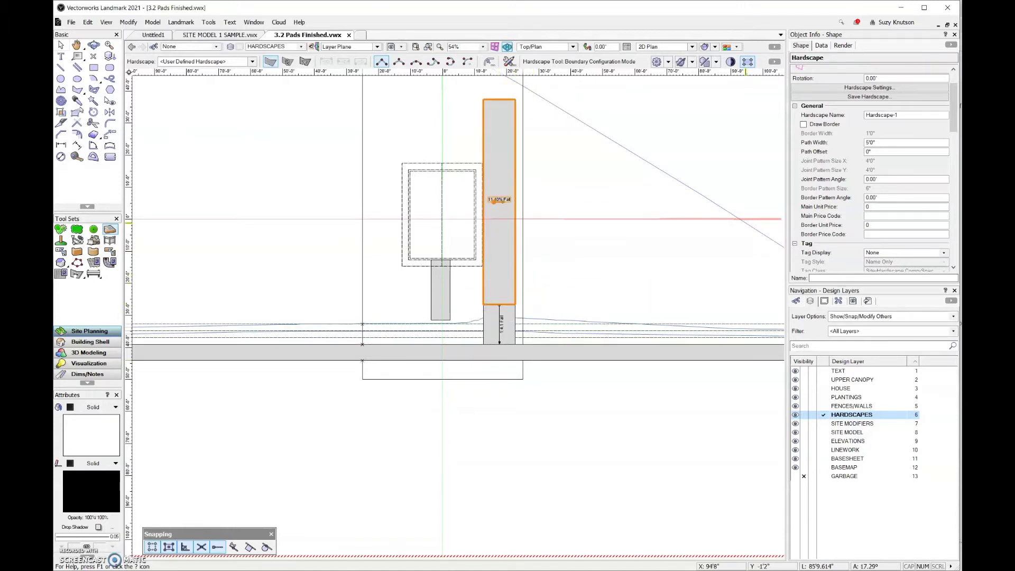
# - Set the driveway pad's Slope Def to None and its Elevation to 3'0"
pyautogui.moveTo(954, 104); pyautogui.dragTo(950, 152)
pyautogui.click(943, 169)
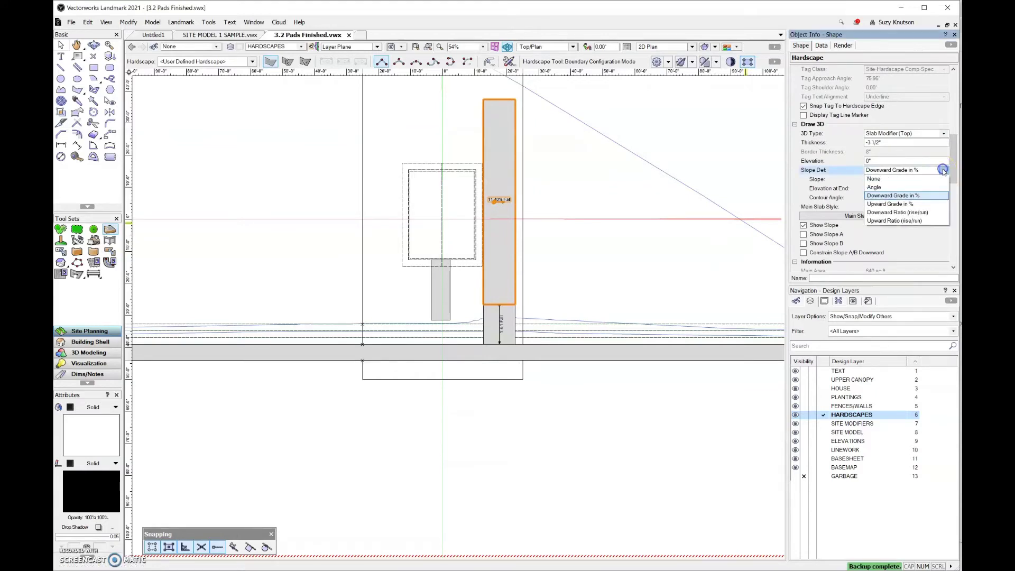
pyautogui.click(873, 178)
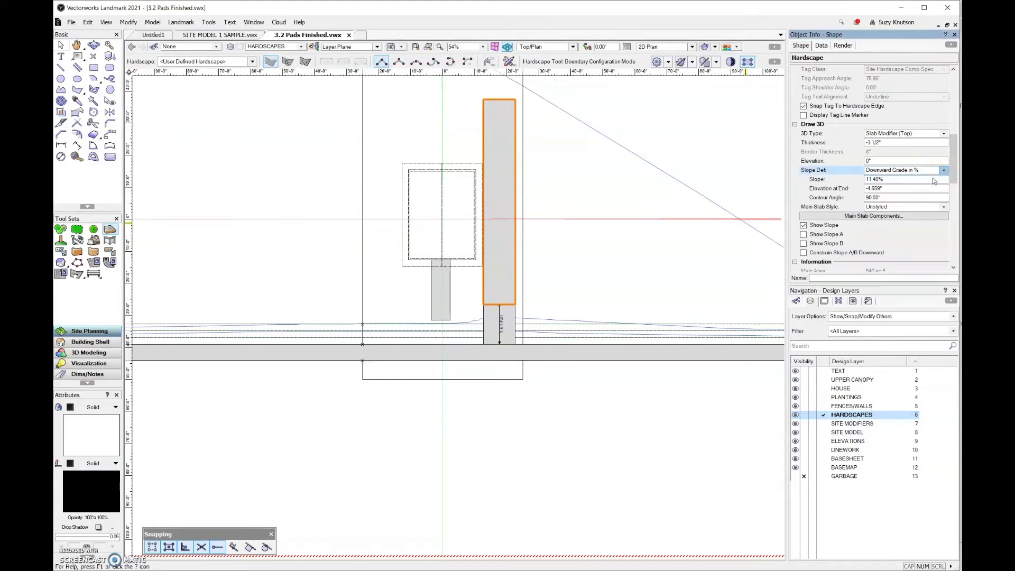
pyautogui.click(842, 161)
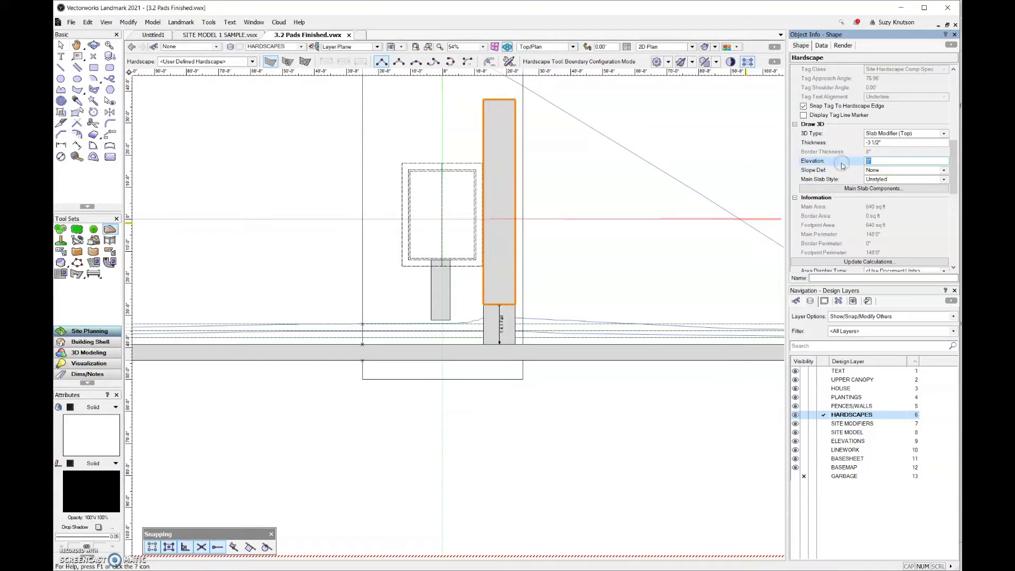
pyautogui.write("3'")
pyautogui.press('Return')
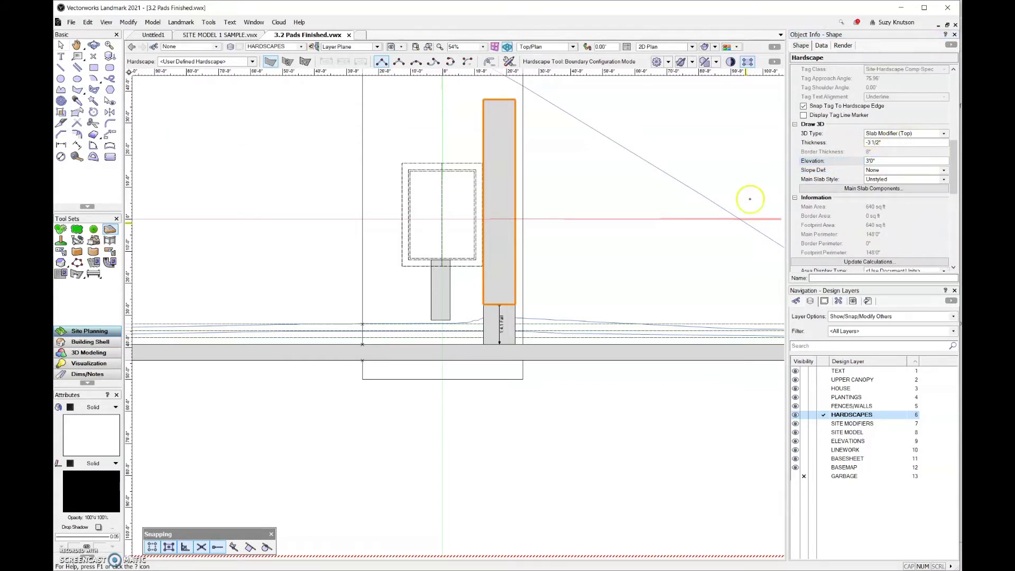
# - Orbit the site into a 3D perspective around the house
pyautogui.click(93, 45)
pyautogui.moveTo(216, 172); pyautogui.dragTo(465, 288)
pyautogui.moveTo(571, 273); pyautogui.dragTo(622, 257)
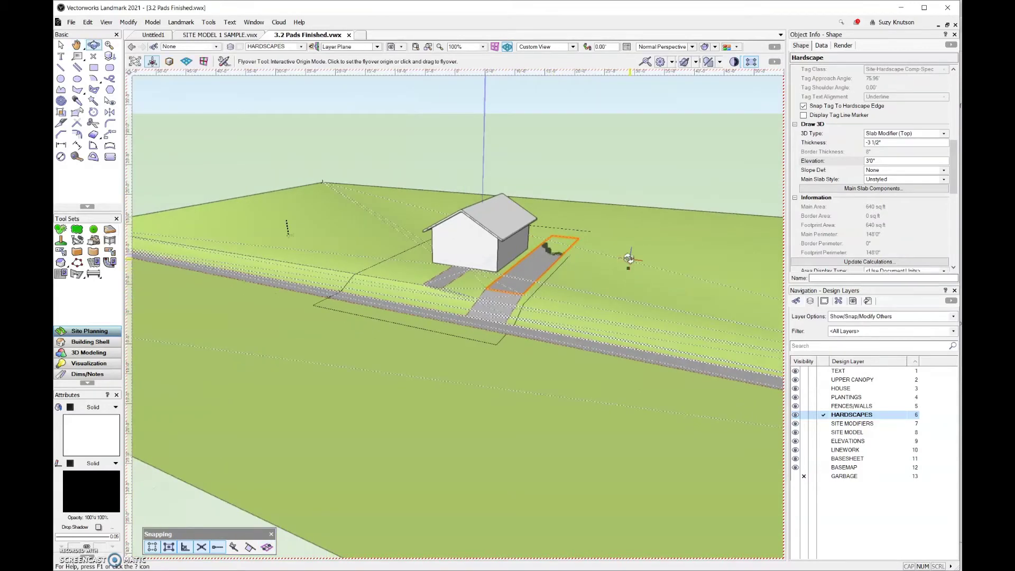
# - Update the site model to regrade around the flat driveway pad, then deselect everything
pyautogui.click(550, 244)
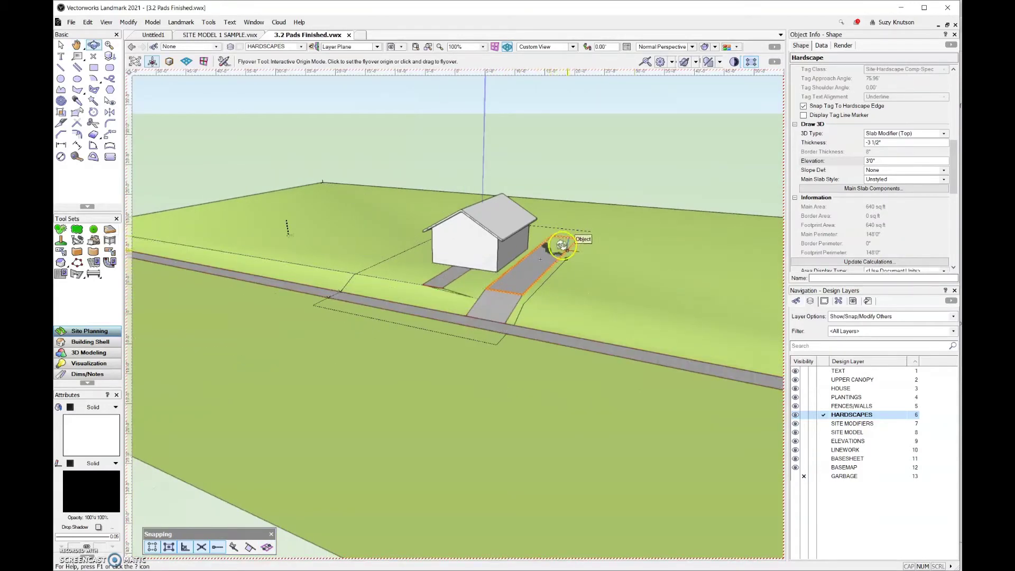
pyautogui.click(466, 72)
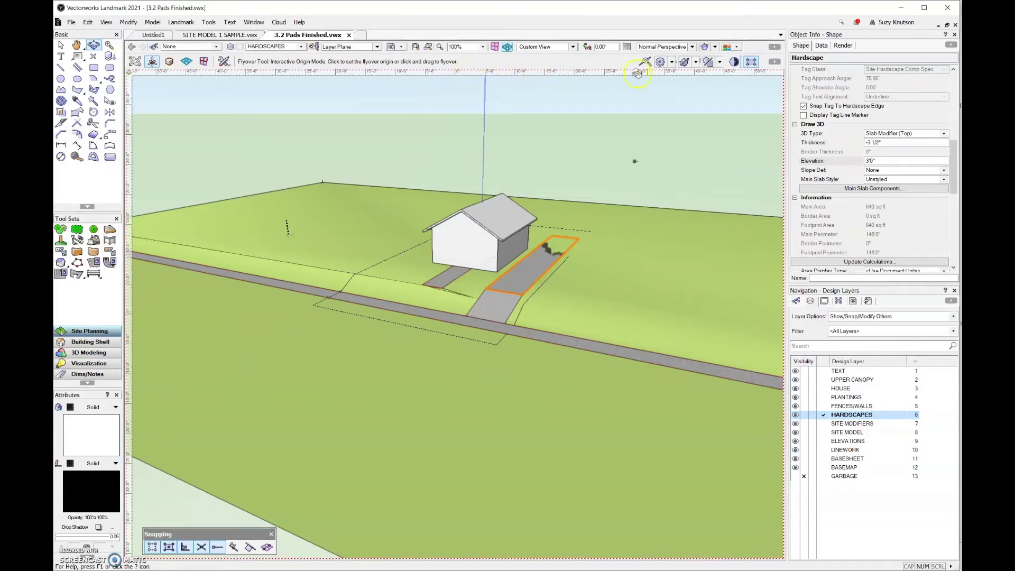
pyautogui.click(59, 45)
pyautogui.click(623, 258)
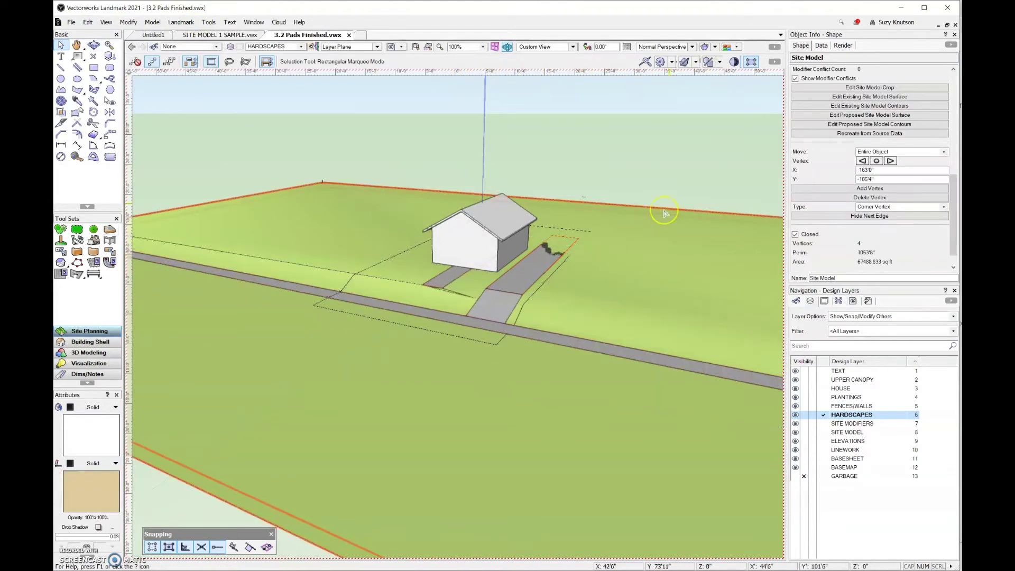
pyautogui.click(956, 85)
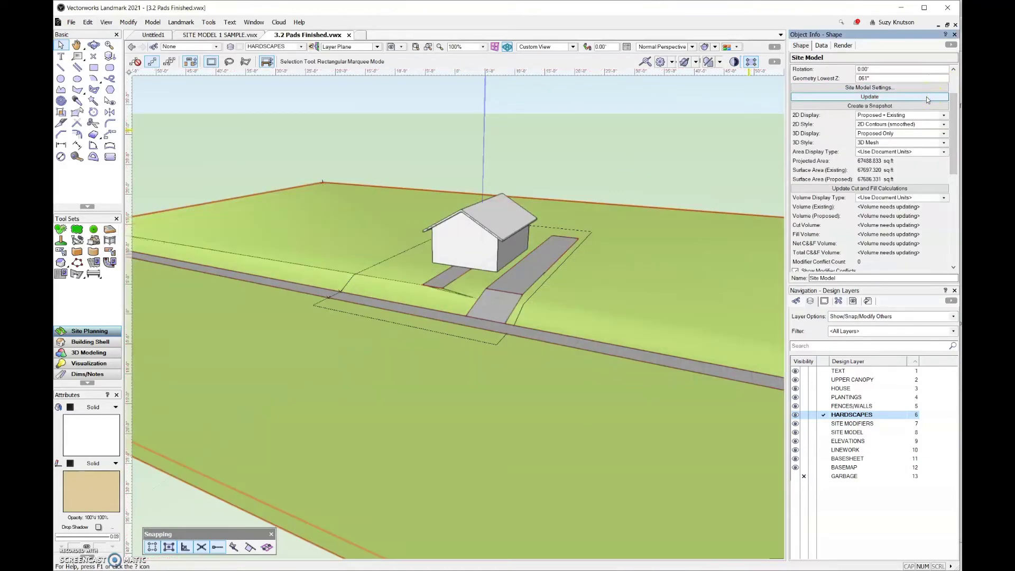
pyautogui.click(413, 297)
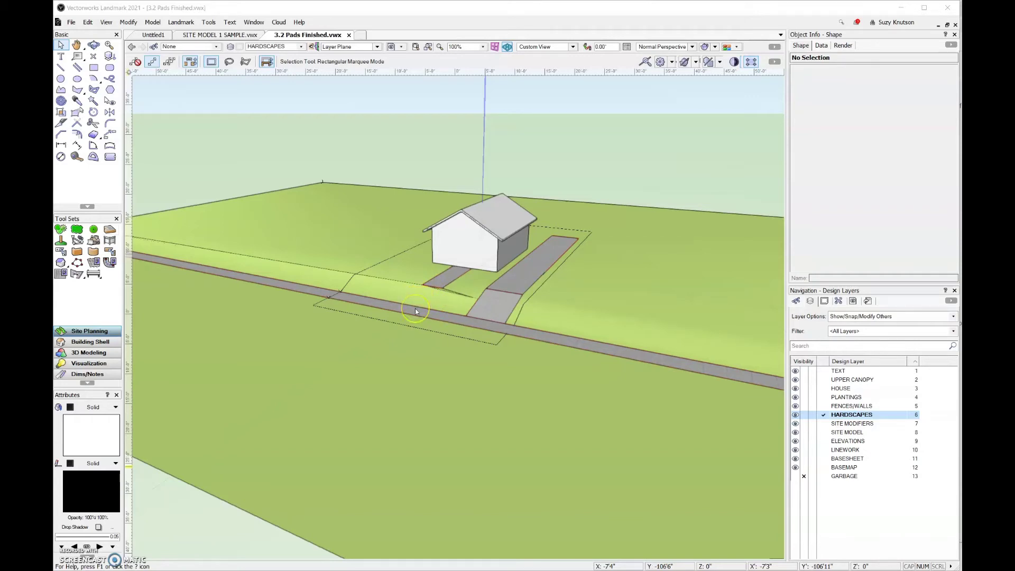
# - In zoomed-in Top/Plan, draw a 6'0" by 7'6" rectangle at the walkway's lower end
pyautogui.press('F5')
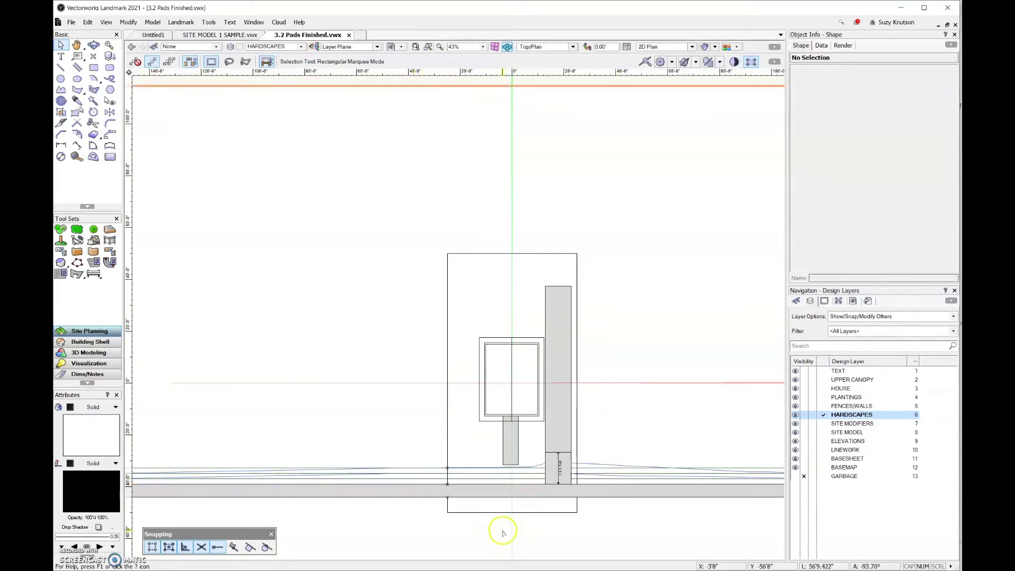
pyautogui.scroll(3, 503, 530)
pyautogui.scroll(2, 529, 455)
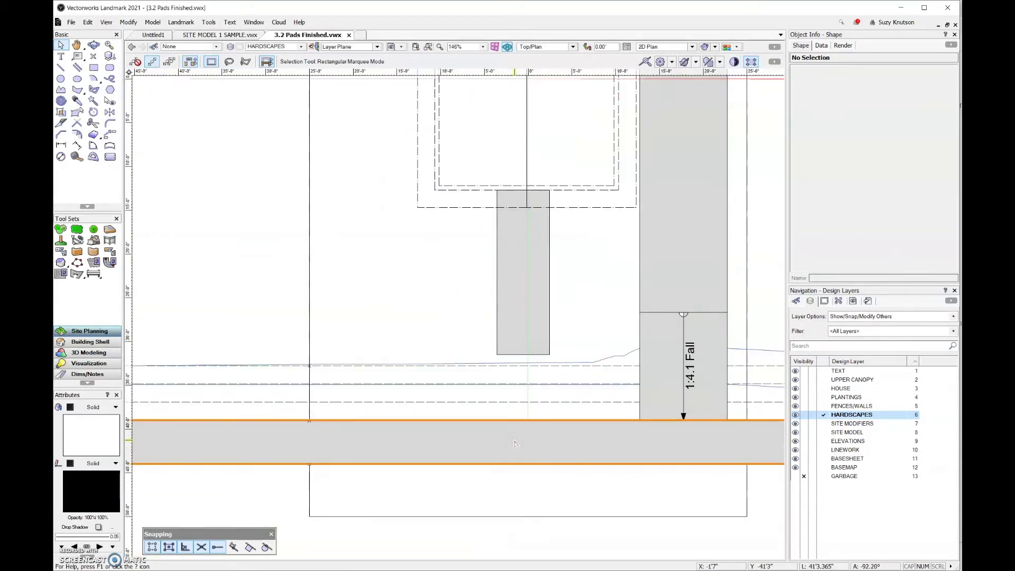
pyautogui.click(93, 71)
pyautogui.click(494, 355)
pyautogui.click(549, 422)
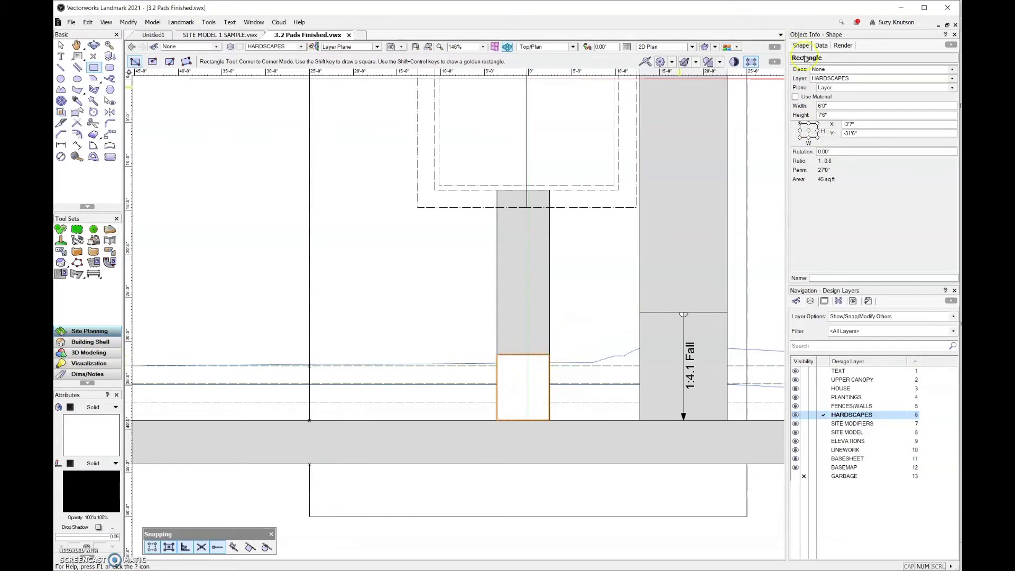
# - Change the rectangle's height to 7'6"/6, making it 1'3"
pyautogui.click(836, 116)
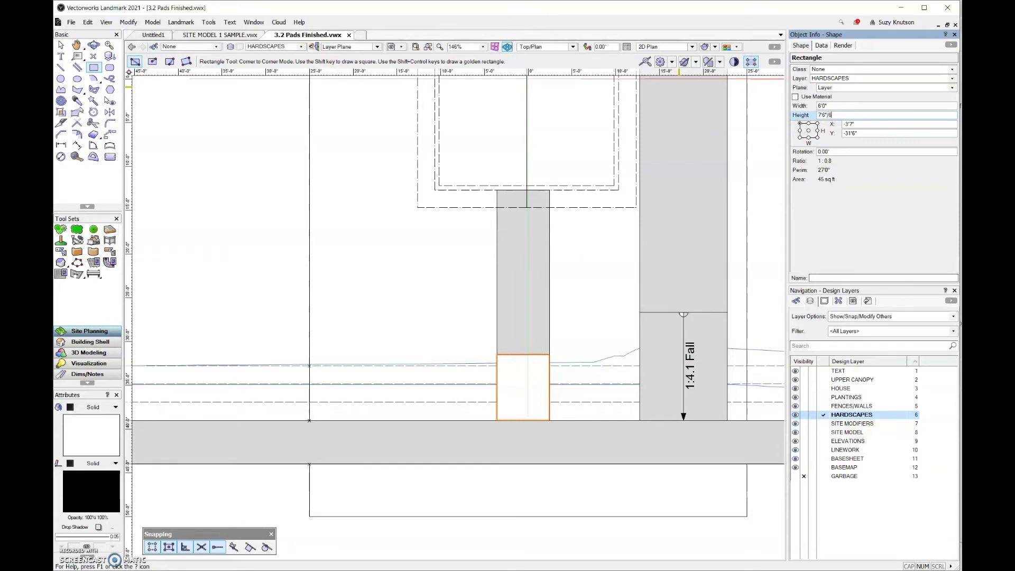
pyautogui.write('/6')
pyautogui.press('Return')
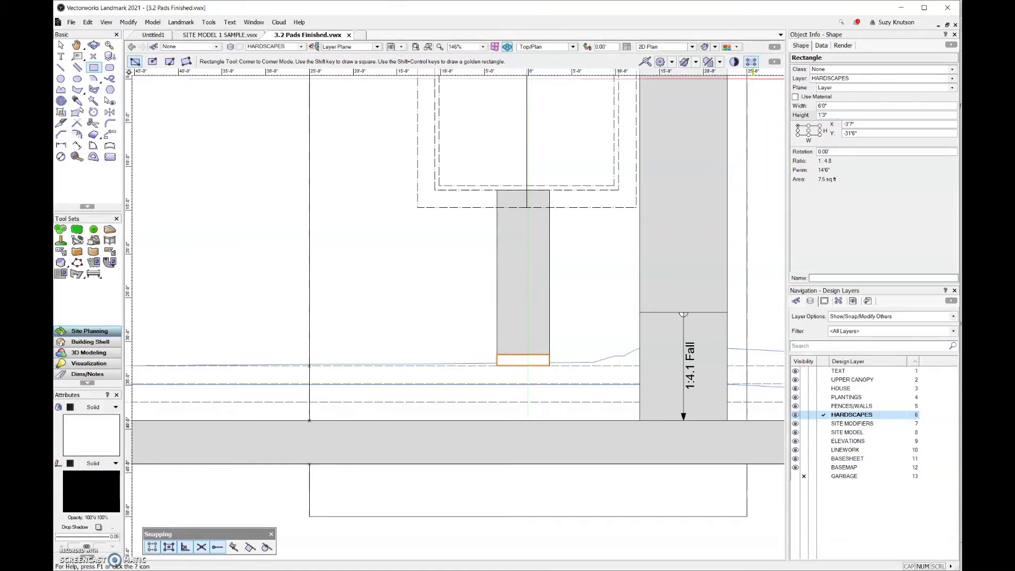
# - Make MATERIAL-CONCRETE the active class with all attributes set by class
pyautogui.click(216, 47)
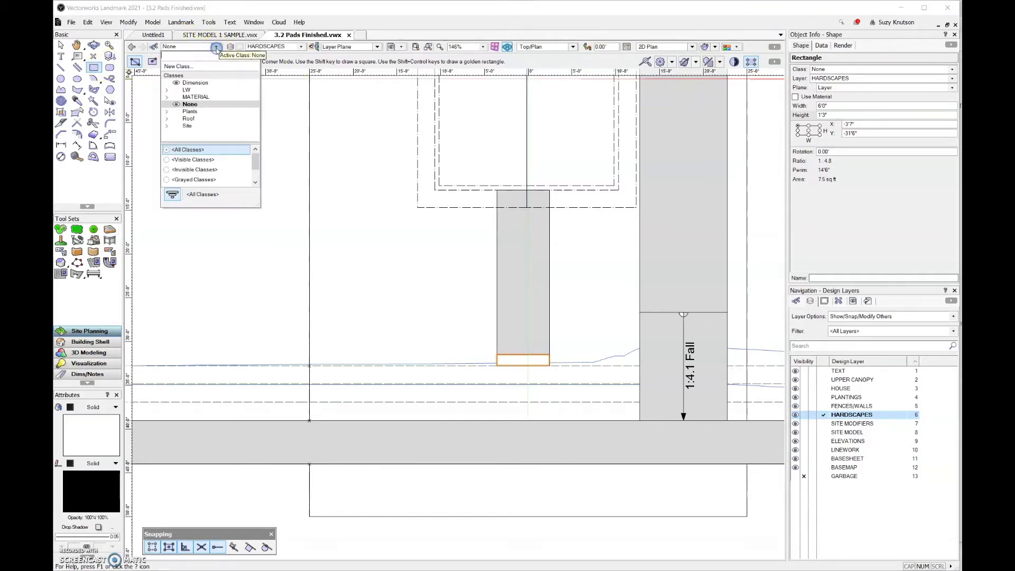
pyautogui.click(166, 97)
pyautogui.click(194, 111)
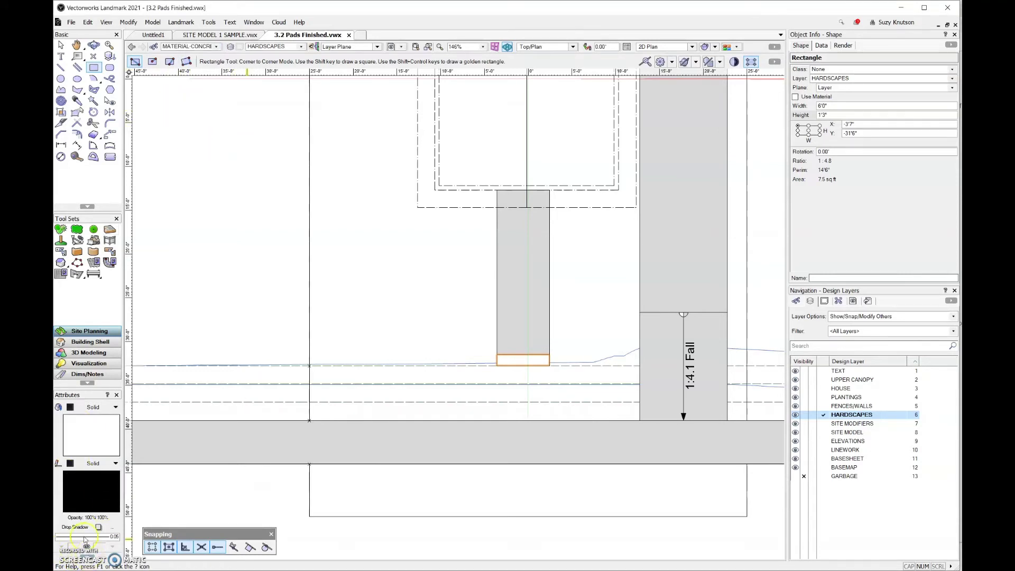
pyautogui.click(84, 559)
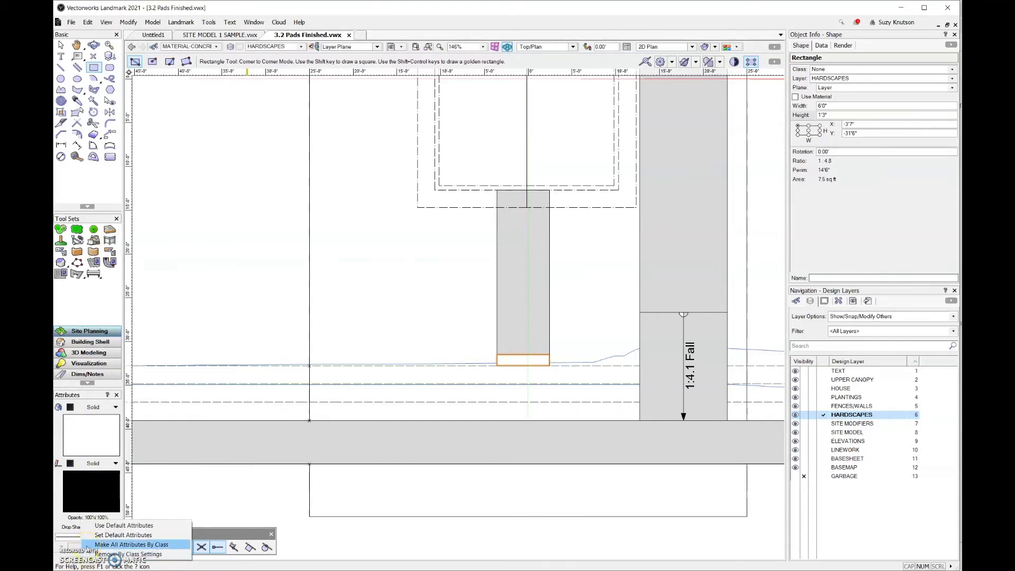
pyautogui.click(86, 544)
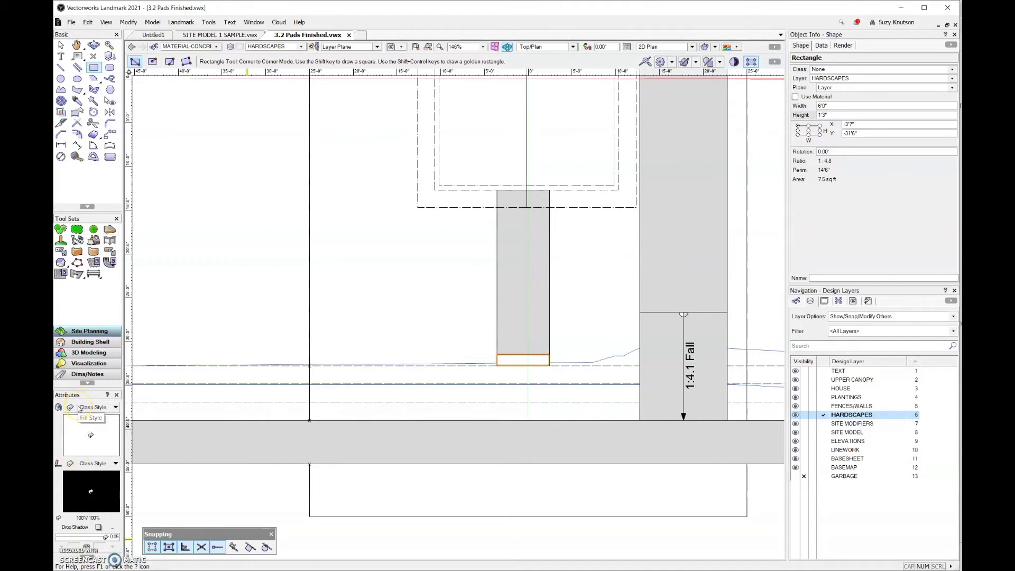
# - Extrude the 6' by 1'3" rectangle to a height of 3'0" with Model > Extrude
pyautogui.click(153, 22)
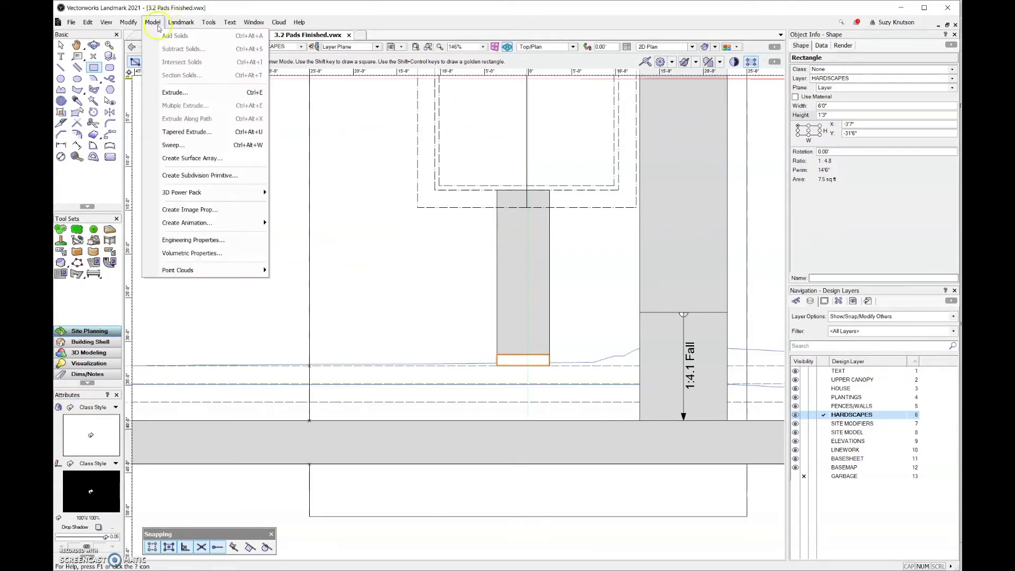
pyautogui.click(174, 92)
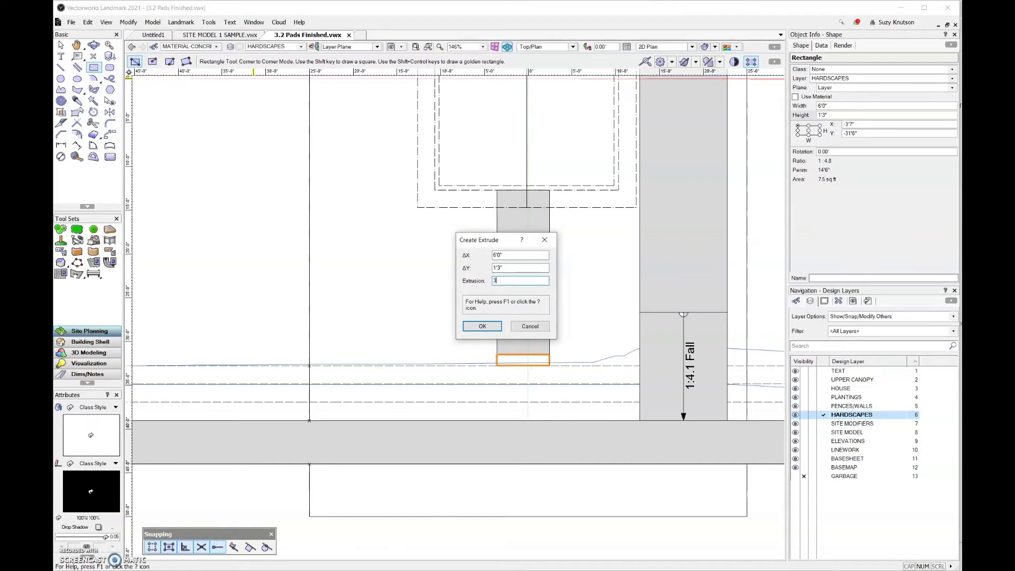
pyautogui.click(482, 325)
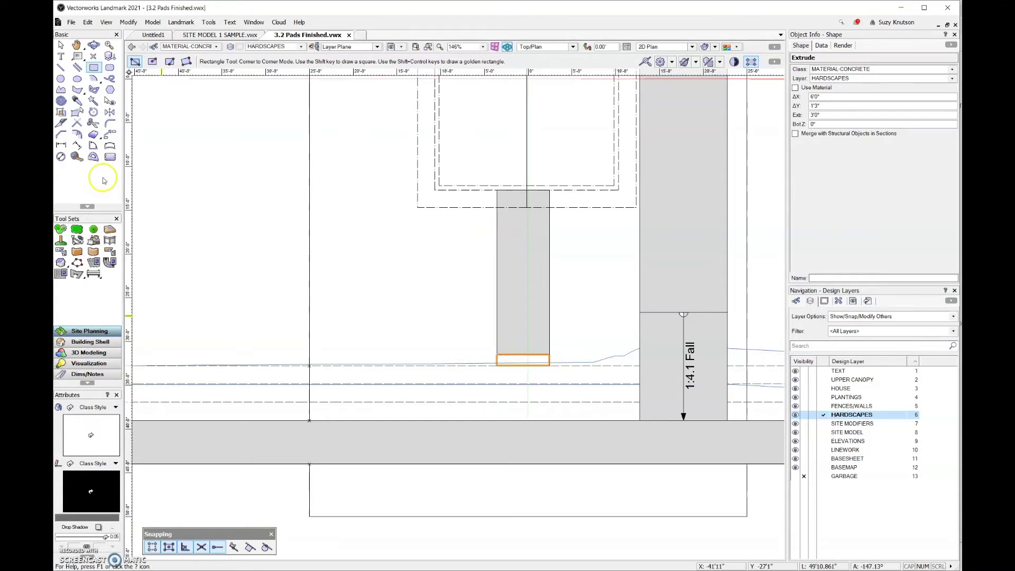
# - Duplicate the step extrude 5 times at 1'3" intervals downward by points, then deselect
pyautogui.click(108, 136)
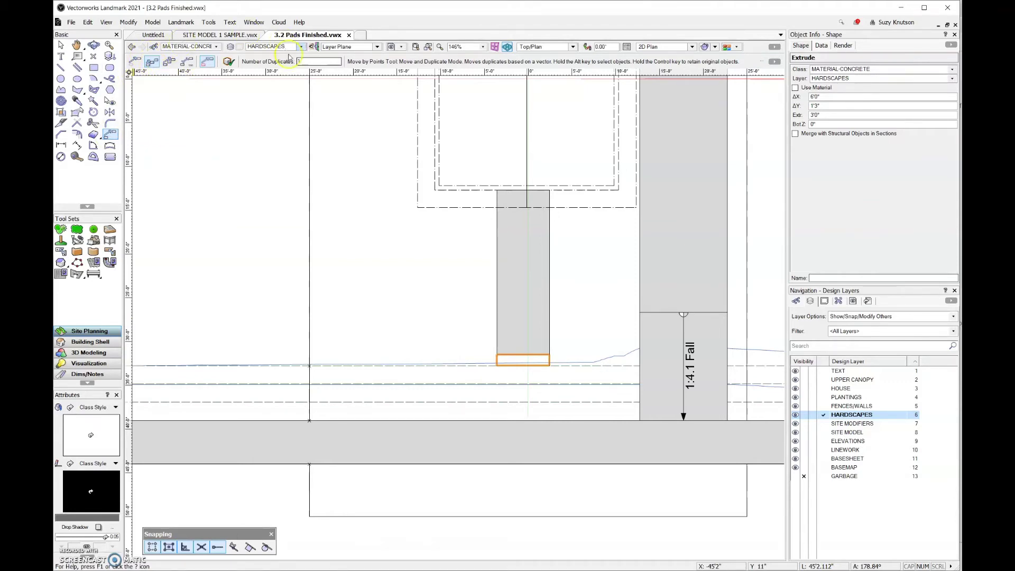
pyautogui.click(305, 62)
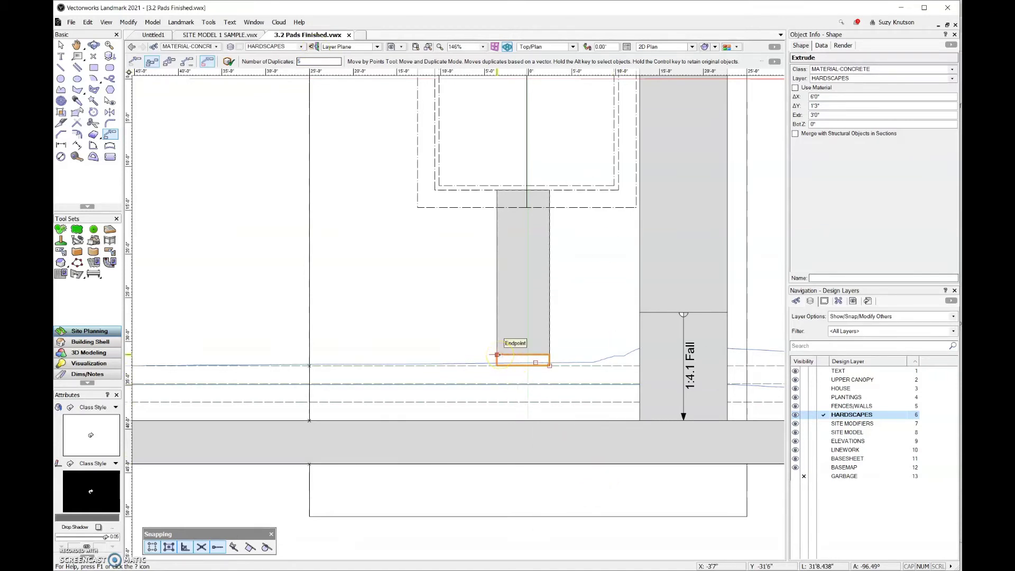
pyautogui.click(497, 355)
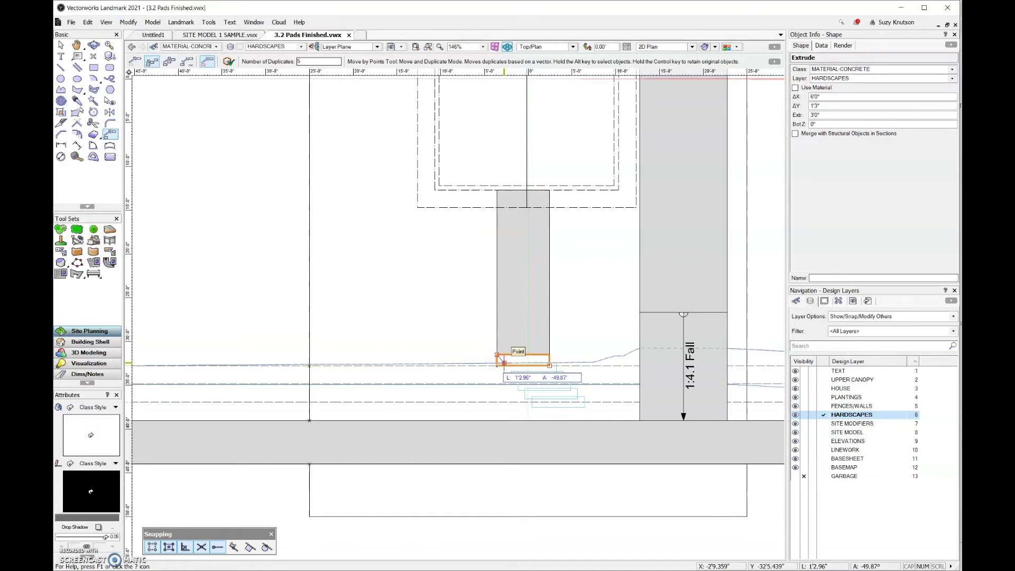
pyautogui.click(497, 365)
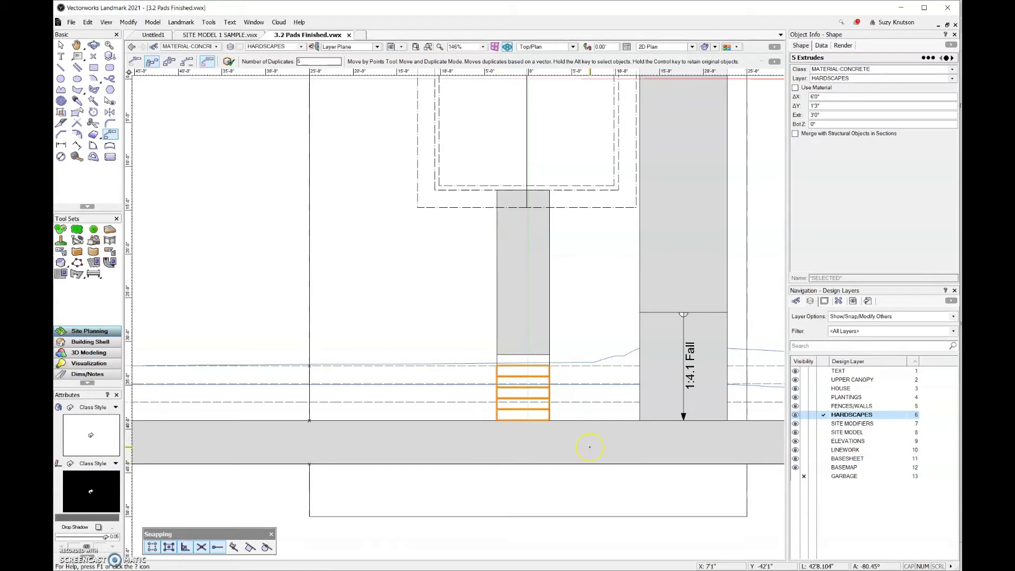
pyautogui.click(558, 447)
pyautogui.press('x')
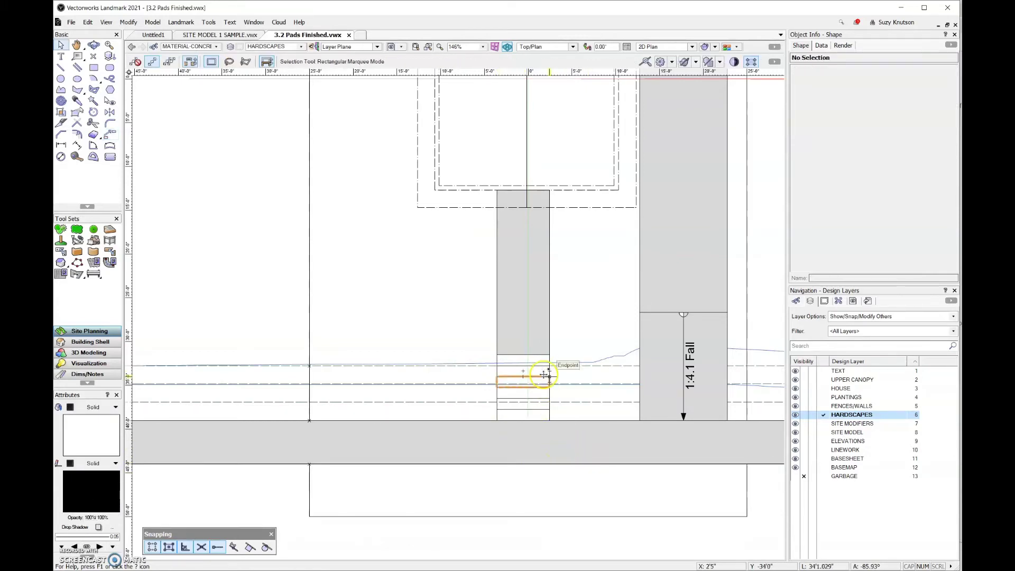
# - Set the second step's extrusion height to 2.5' and the next step down to 2'
pyautogui.click(546, 370)
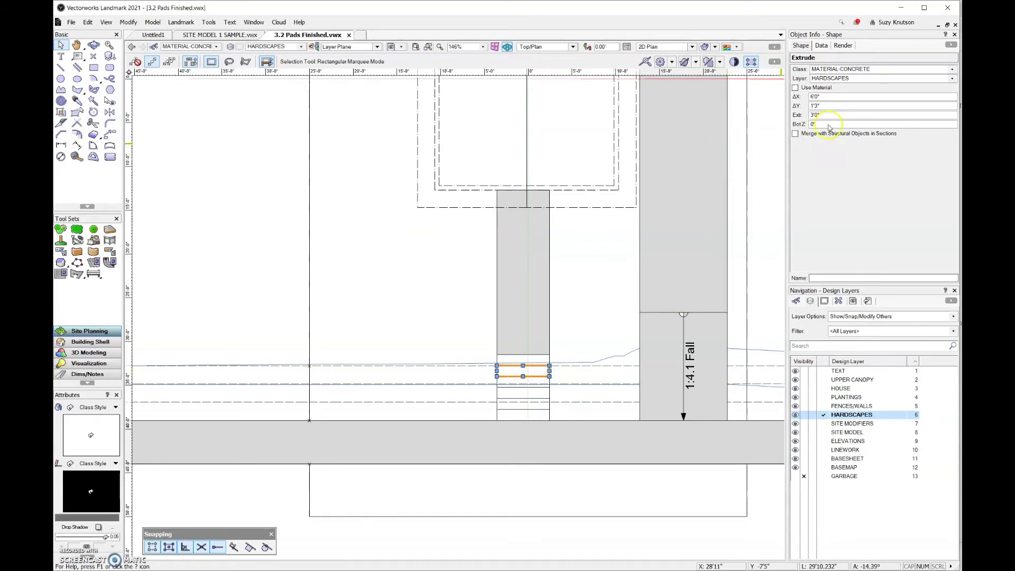
pyautogui.click(805, 117)
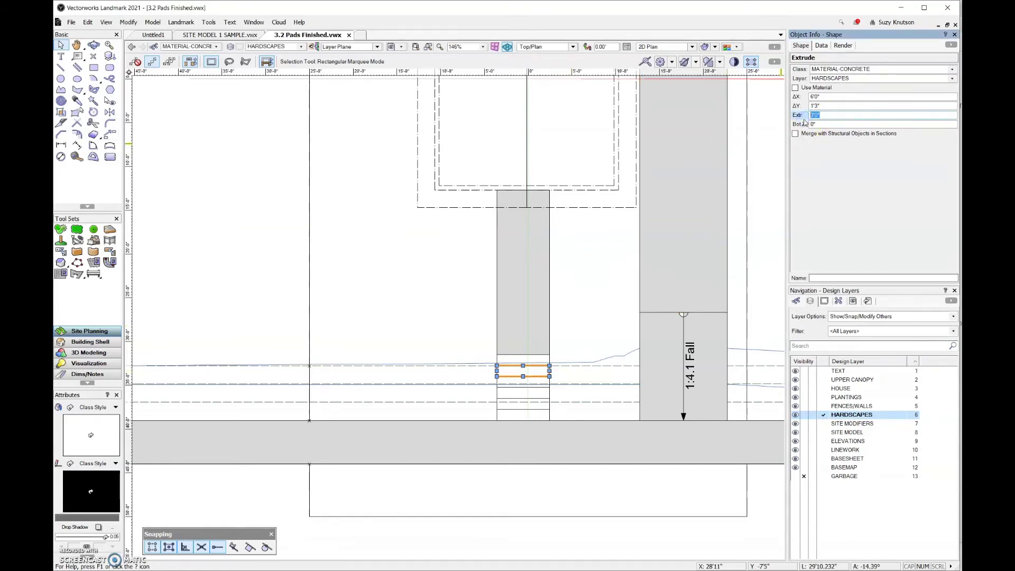
pyautogui.write('2.5')
pyautogui.press('Return')
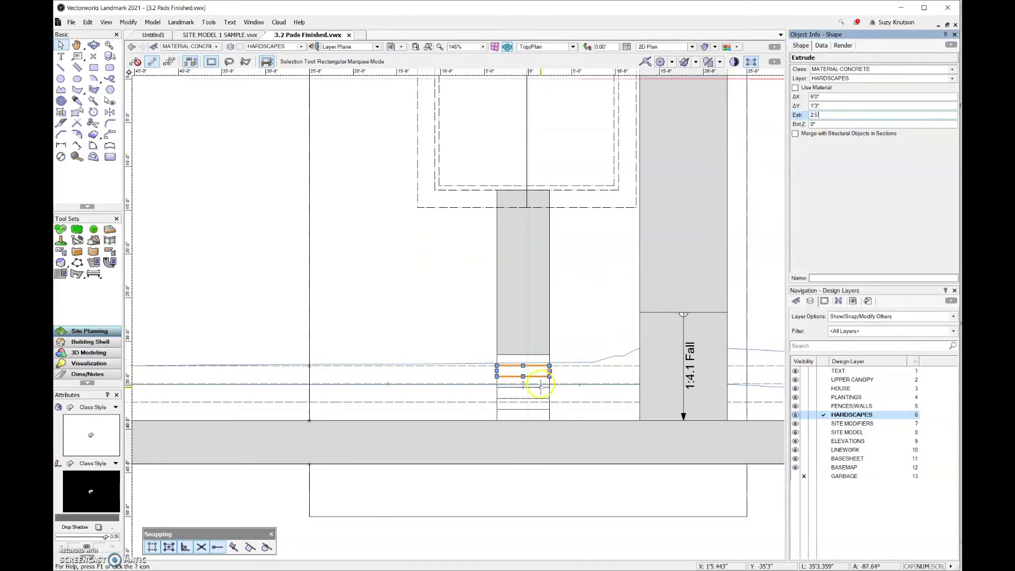
pyautogui.moveTo(547, 374); pyautogui.dragTo(550, 385)
pyautogui.click(826, 115)
pyautogui.write("2'")
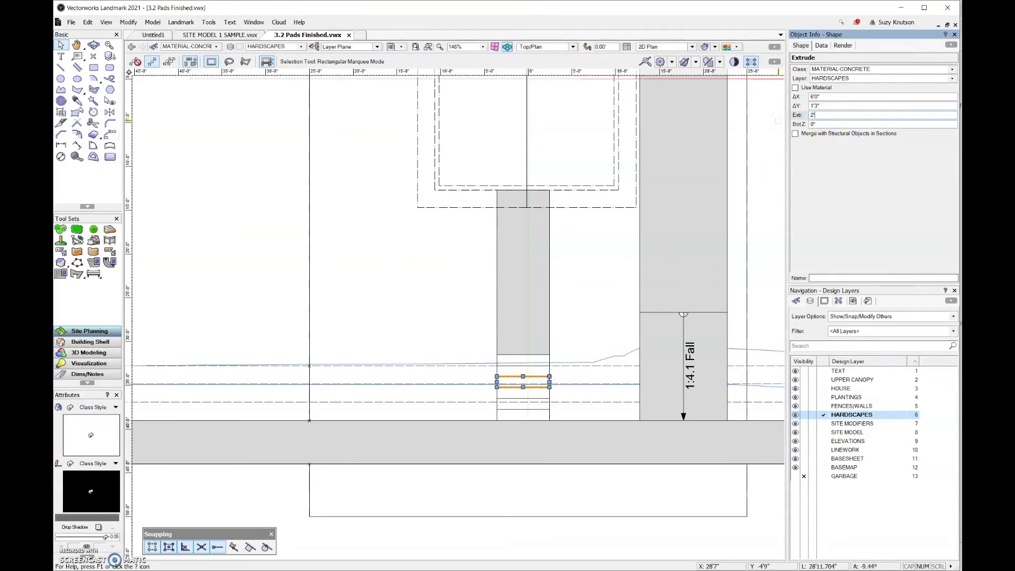
# - Lower the remaining steps' extrusion heights in turn, down to 6" at the slab
pyautogui.moveTo(549, 381); pyautogui.dragTo(549, 393)
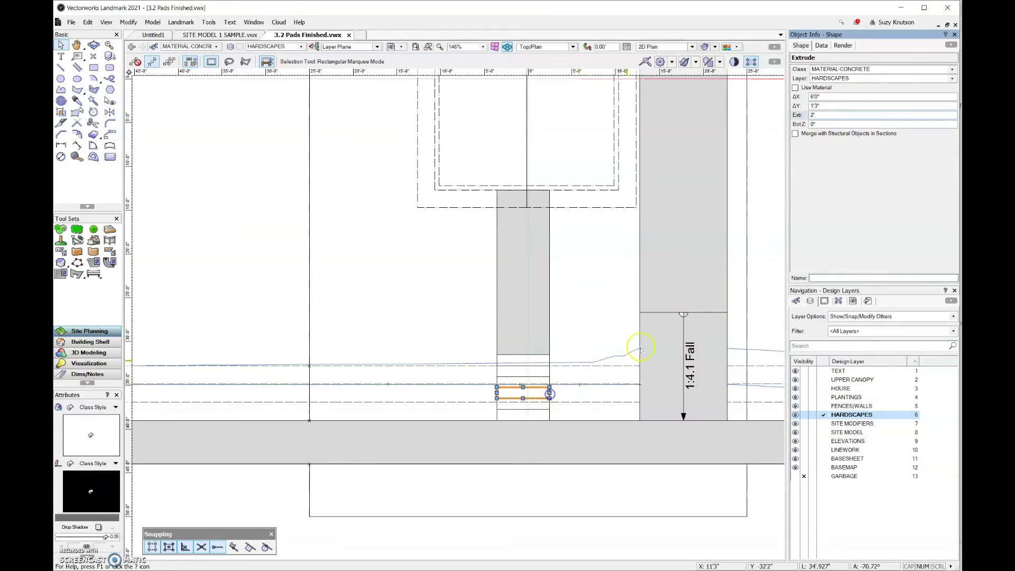
pyautogui.doubleClick(825, 115)
pyautogui.write('3')
pyautogui.press('Return')
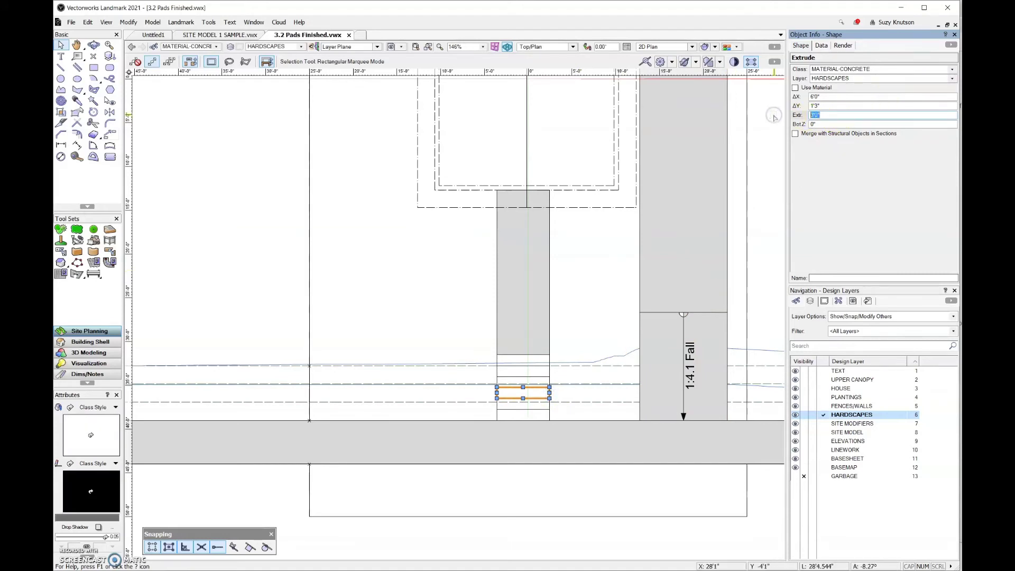
pyautogui.moveTo(550, 392); pyautogui.dragTo(550, 404)
pyautogui.doubleClick(804, 115)
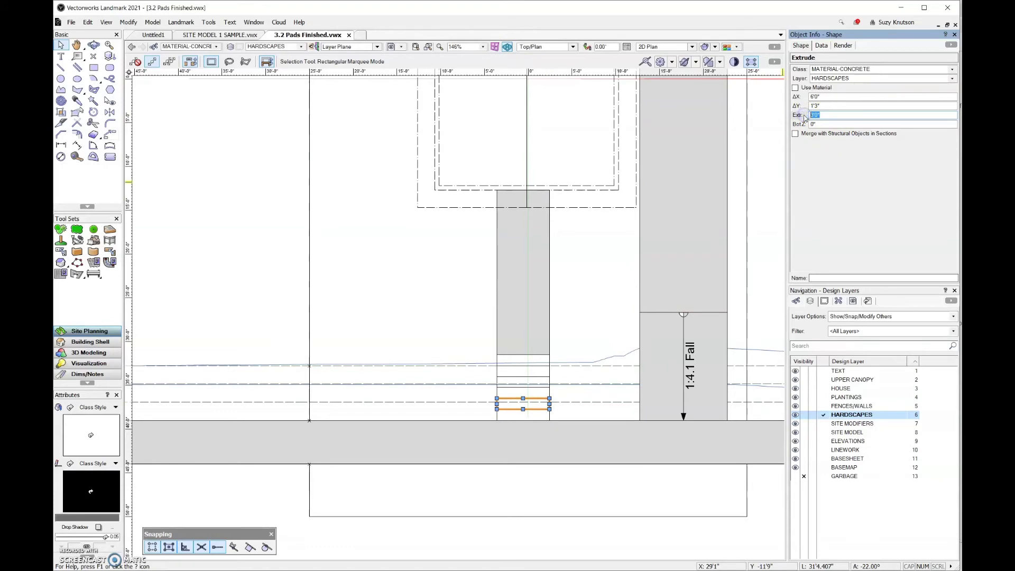
pyautogui.moveTo(549, 409); pyautogui.dragTo(550, 418)
pyautogui.click(822, 115)
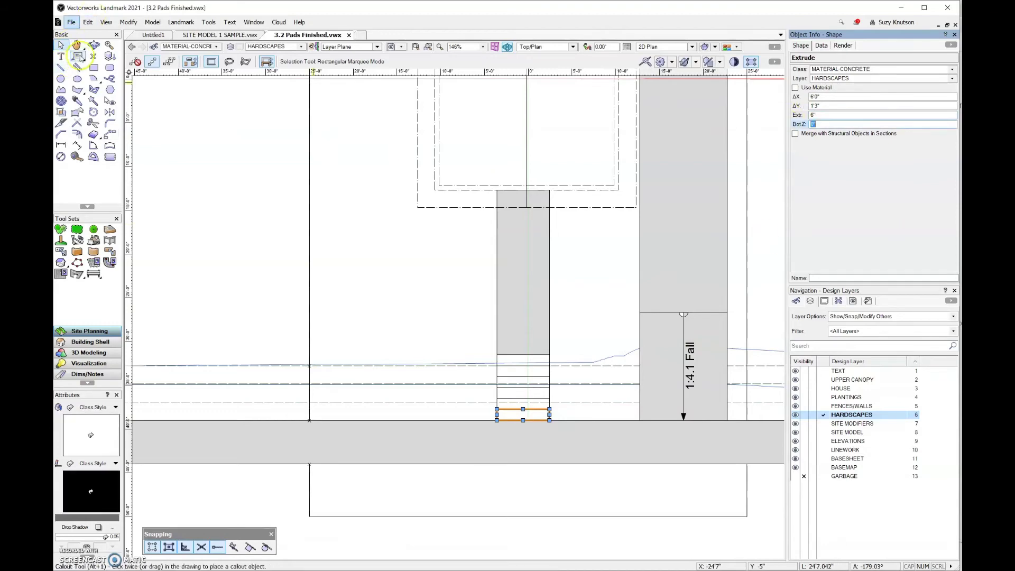
# - Inspect the stepped extrudes in 3D with Flyover, then return to Top/Plan view
pyautogui.click(93, 45)
pyautogui.moveTo(615, 469); pyautogui.dragTo(574, 407)
pyautogui.press('F5')
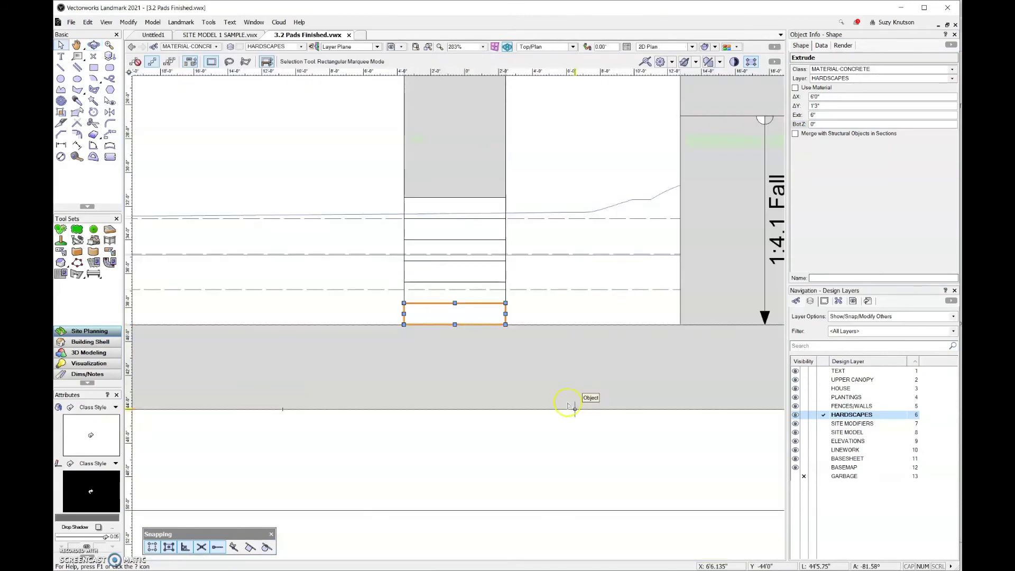
# - Move the six step extrudes to the FENCES/WALLS layer and make that layer active
pyautogui.keyDown('shift'); pyautogui.click(505, 293); pyautogui.keyUp('shift')
pyautogui.keyDown('shift'); pyautogui.click(504, 270); pyautogui.keyUp('shift')
pyautogui.keyDown('shift'); pyautogui.click(507, 245); pyautogui.keyUp('shift')
pyautogui.keyDown('shift'); pyautogui.click(508, 226); pyautogui.keyUp('shift')
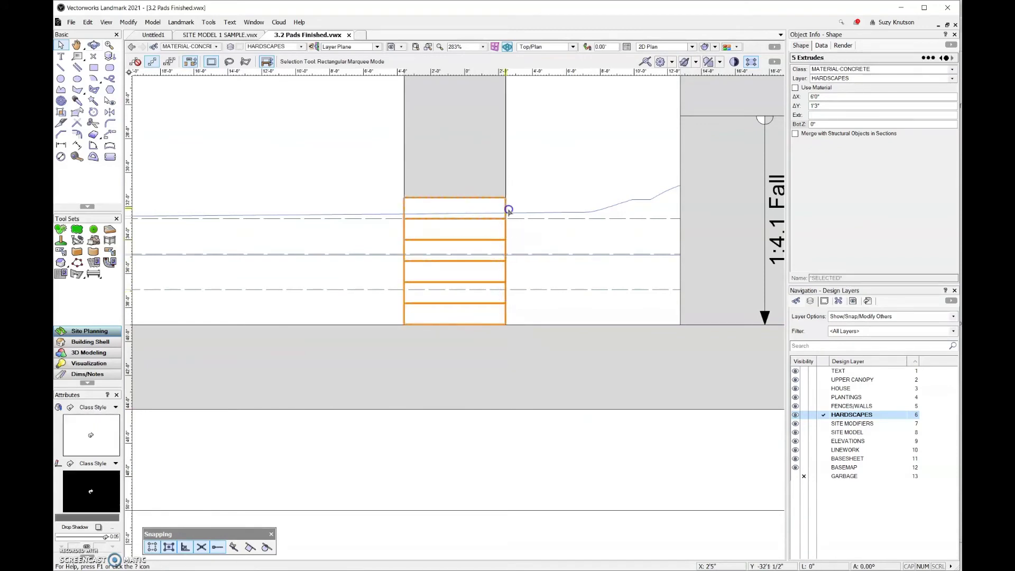
pyautogui.keyDown('shift'); pyautogui.click(468, 215); pyautogui.keyUp('shift')
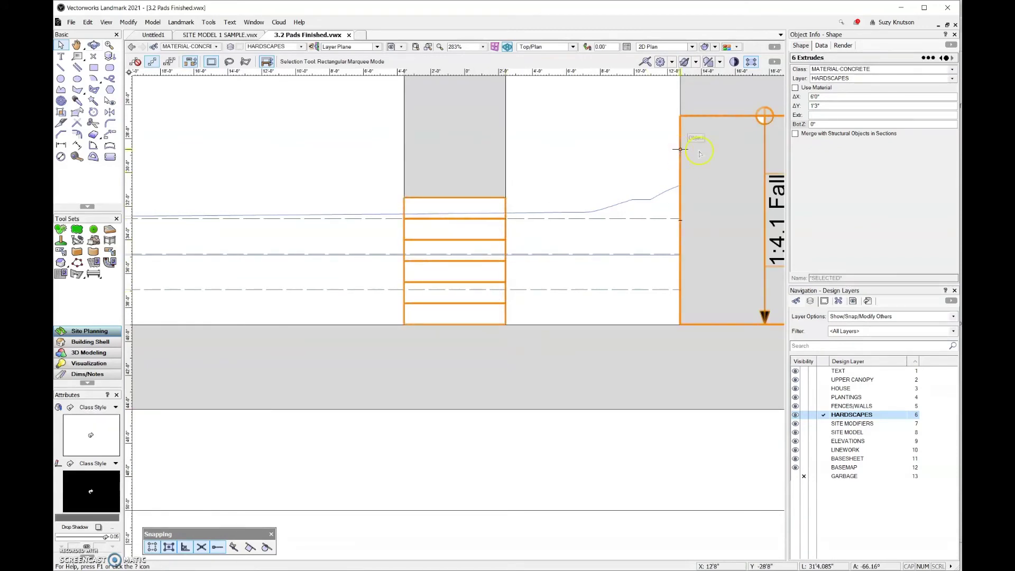
pyautogui.click(950, 79)
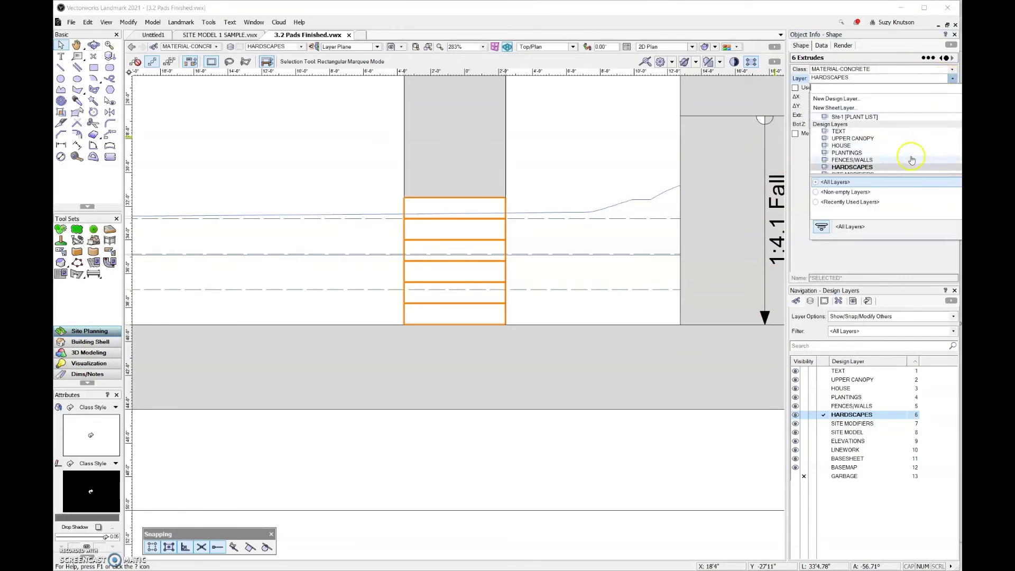
pyautogui.click(909, 160)
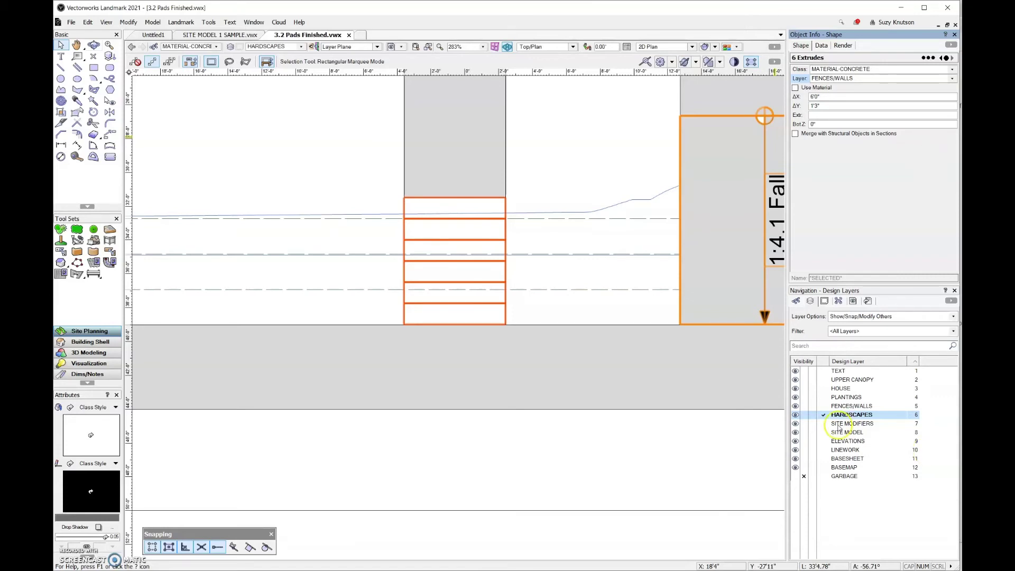
pyautogui.click(851, 405)
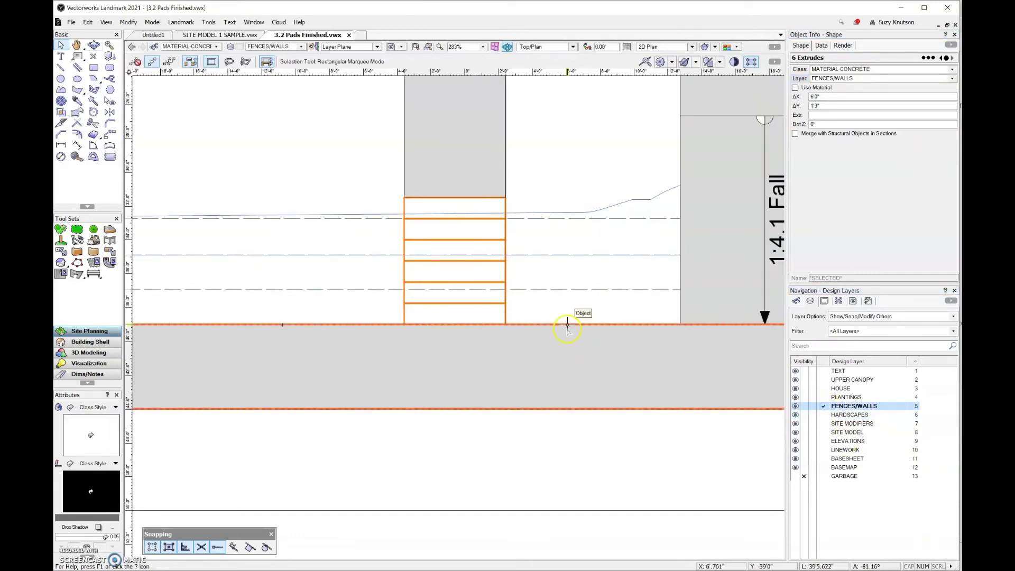
# - Convert the selected step extrudes into one object with Landmark > Architectural > Create Auto Hybrid
pyautogui.click(181, 23)
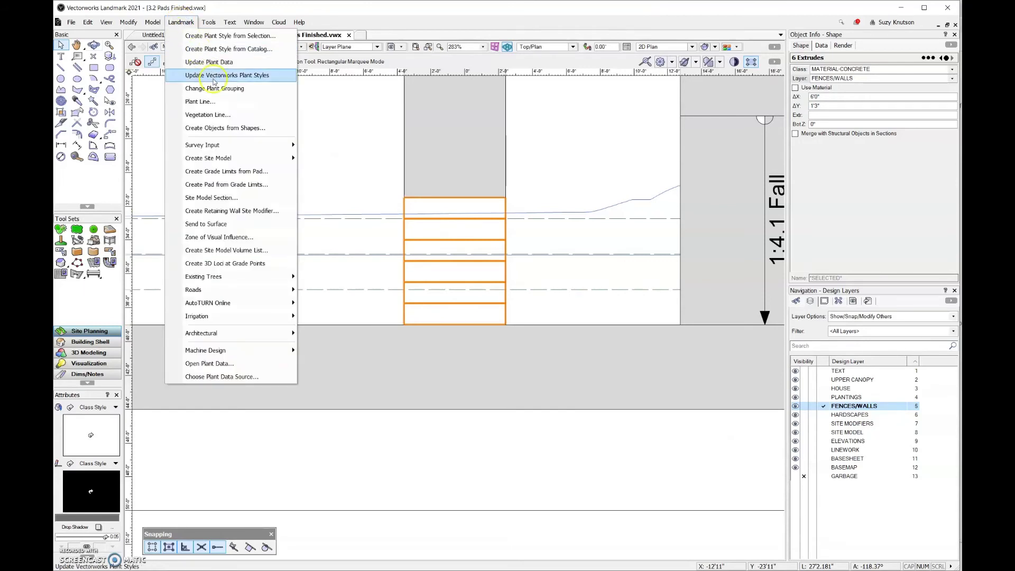
pyautogui.moveTo(254, 333)
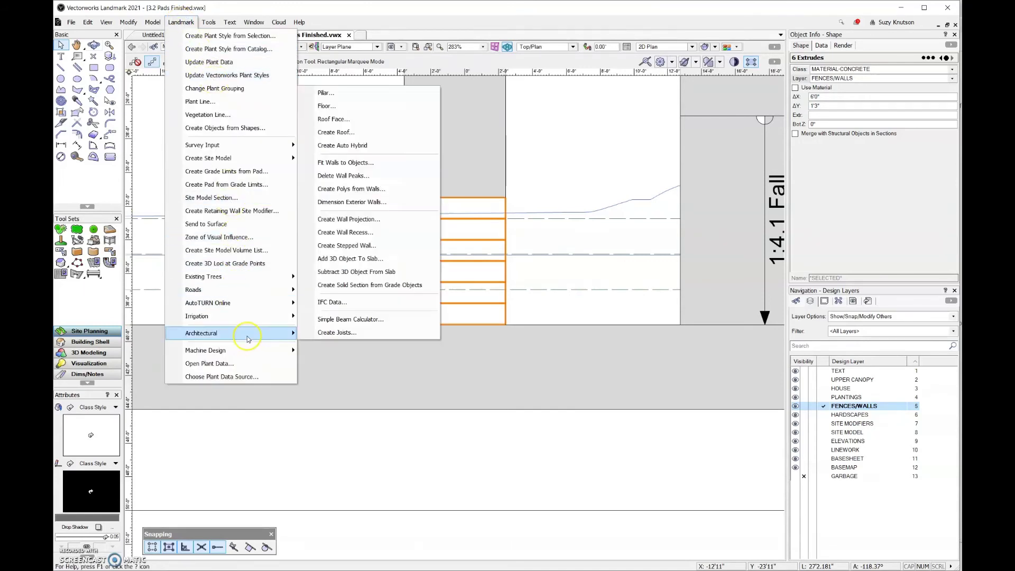
pyautogui.click(384, 146)
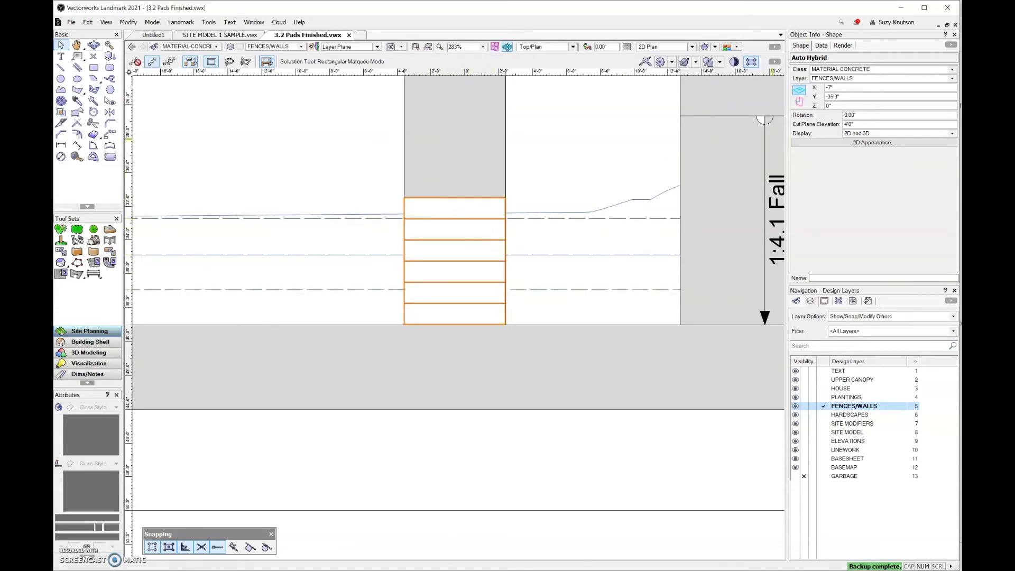
# - Review the MATERIAL-CONCRETE class's gray fill in the Classes list's Edit dialog, then clear the selection
pyautogui.click(797, 301)
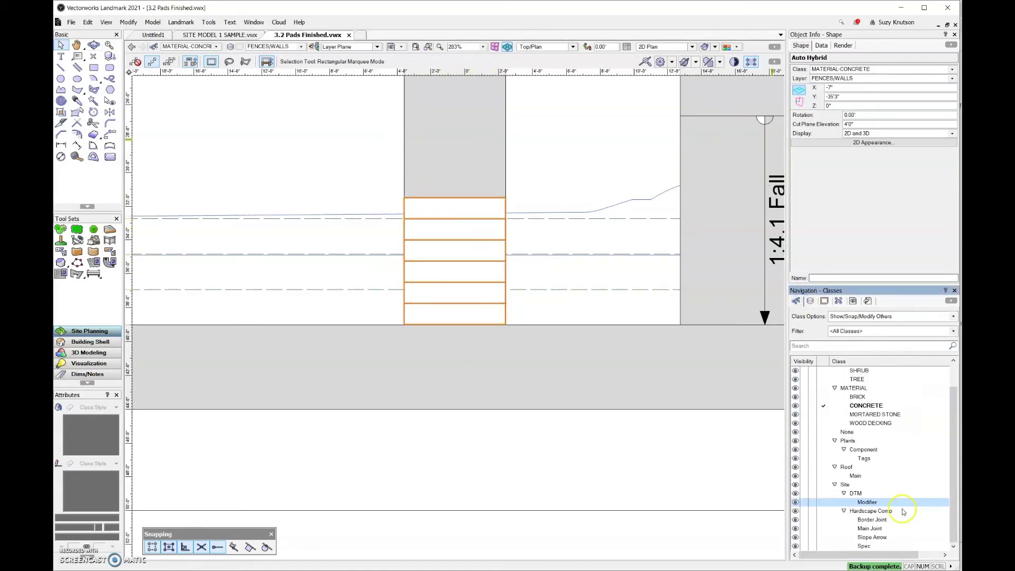
pyautogui.rightClick(882, 406)
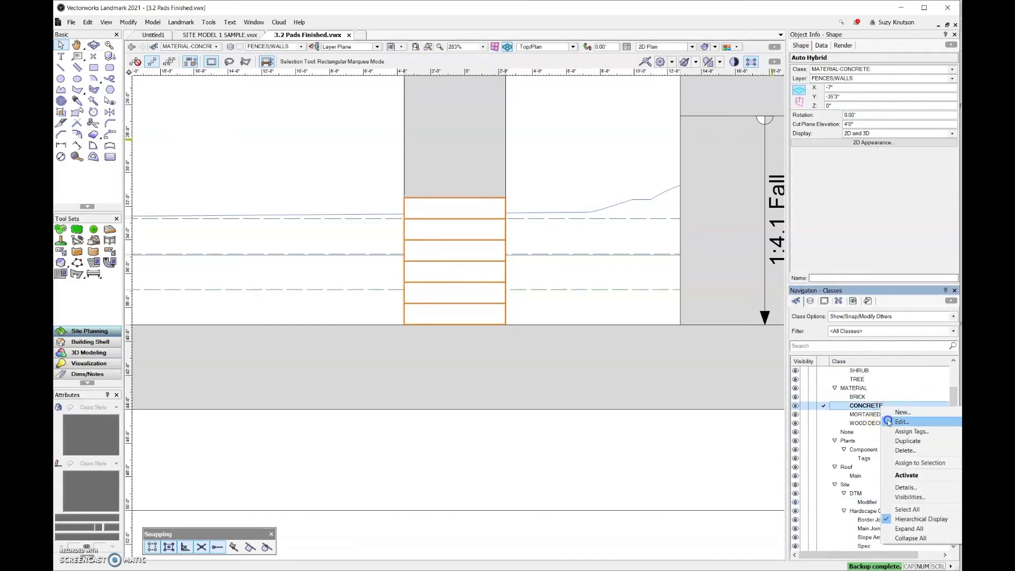
pyautogui.click(888, 422)
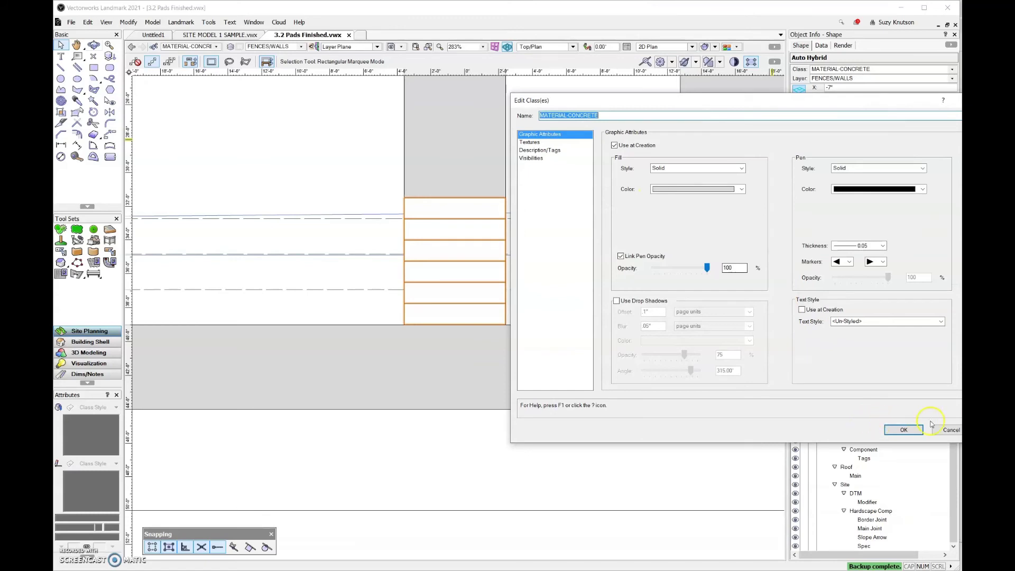
pyautogui.click(916, 432)
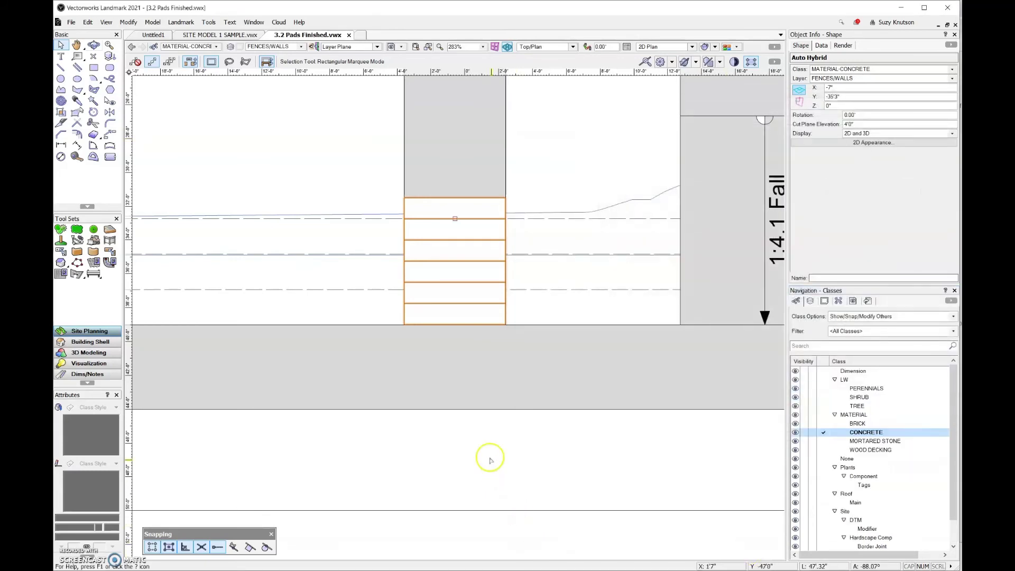
pyautogui.click(428, 338)
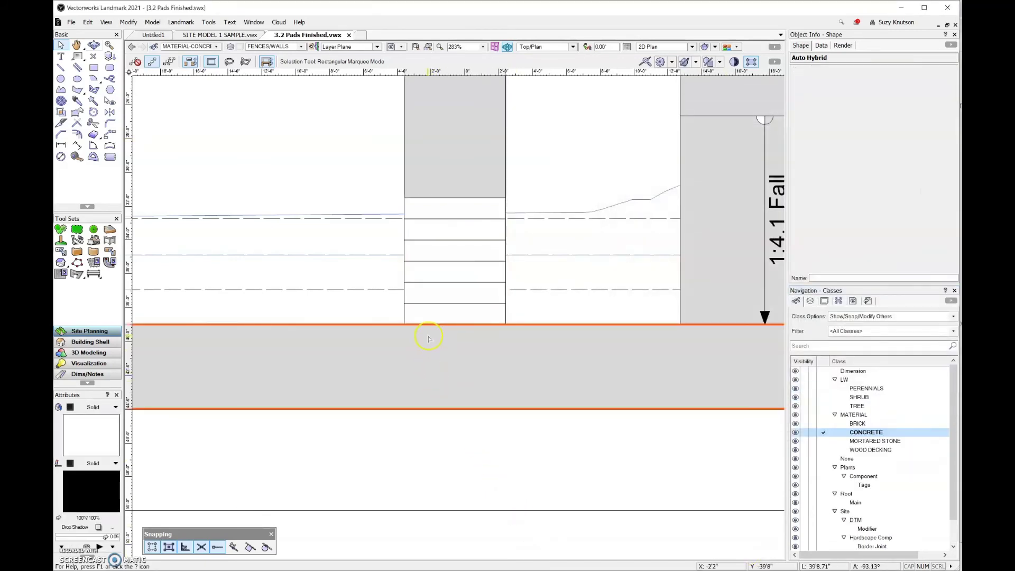
# - Enter the stair Auto Hybrid and class the top step's profile rectangle as MATERIAL-CONCRETE
pyautogui.doubleClick(445, 216)
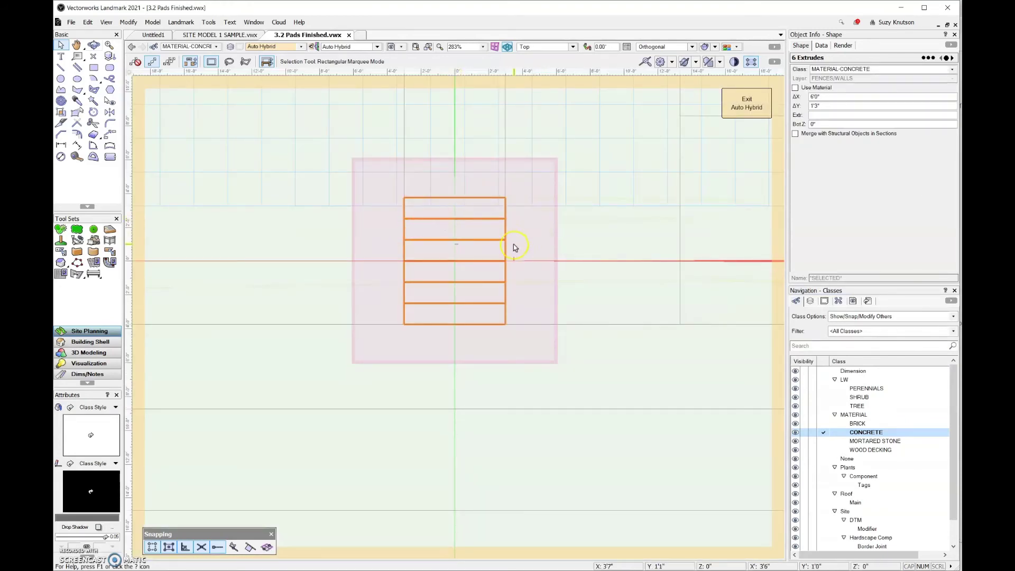
pyautogui.click(528, 234)
pyautogui.click(504, 211)
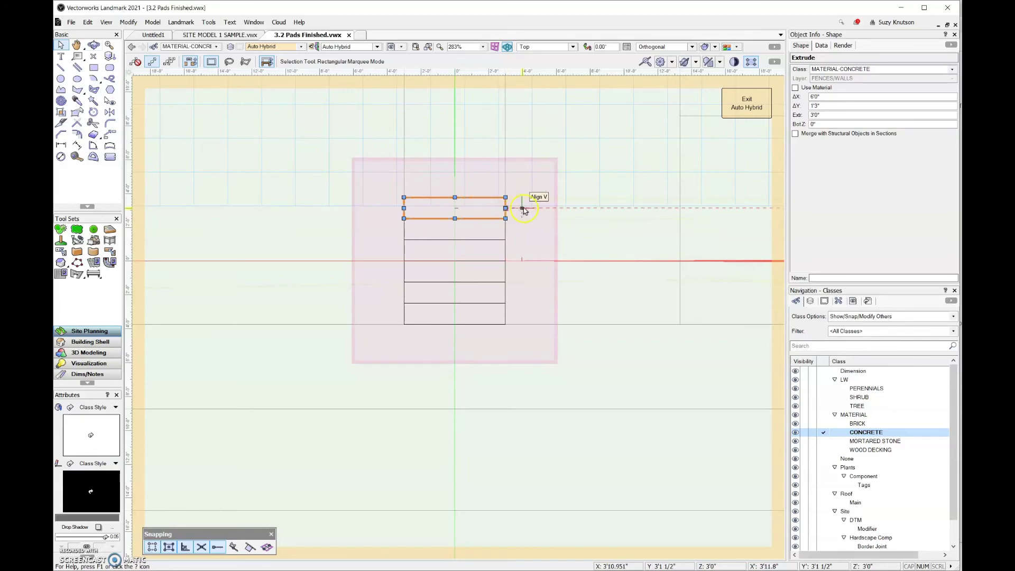
pyautogui.keyDown('shift'); pyautogui.click(505, 210); pyautogui.keyUp('shift')
pyautogui.doubleClick(506, 210)
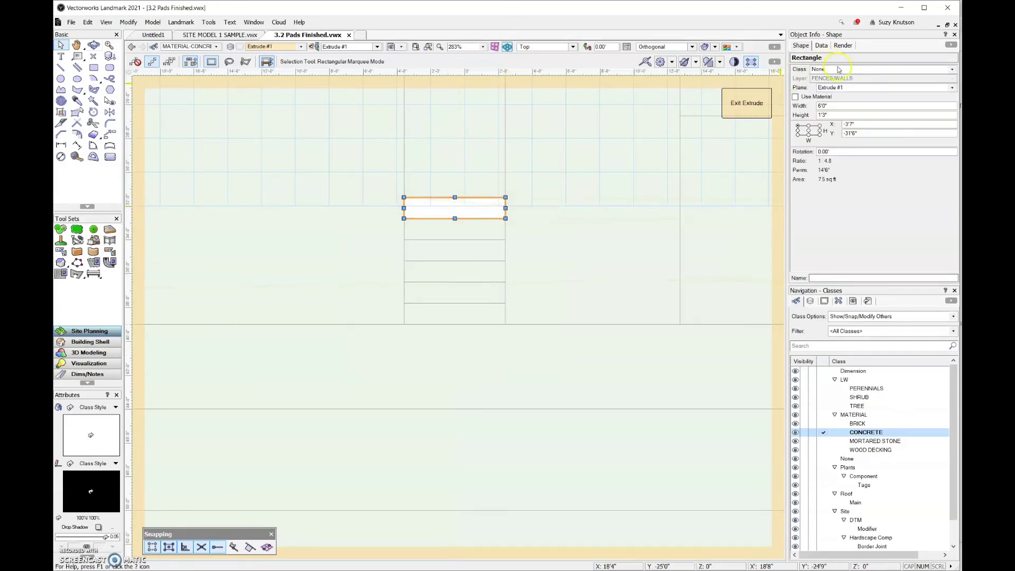
pyautogui.click(838, 69)
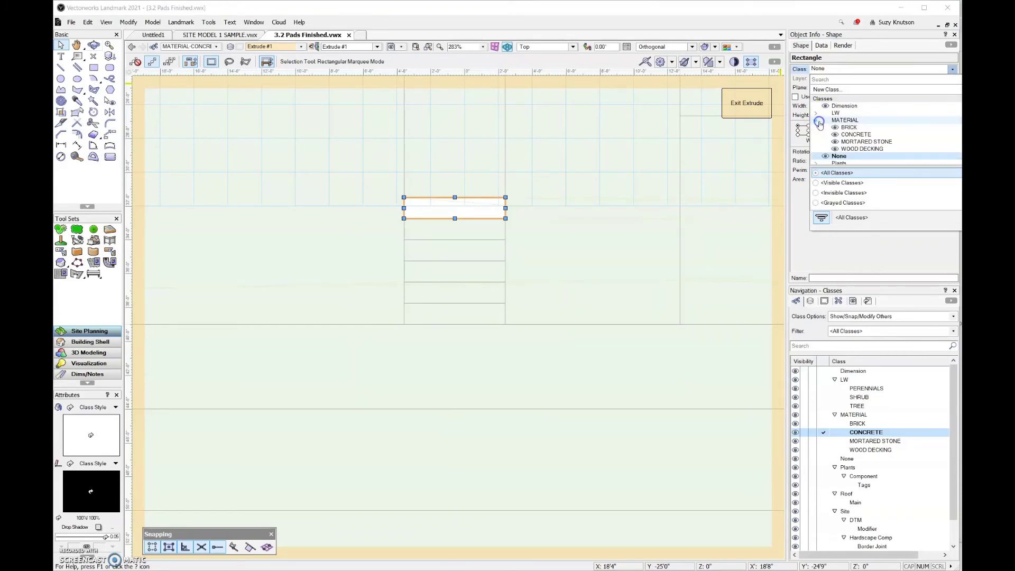
pyautogui.click(816, 121)
pyautogui.click(846, 134)
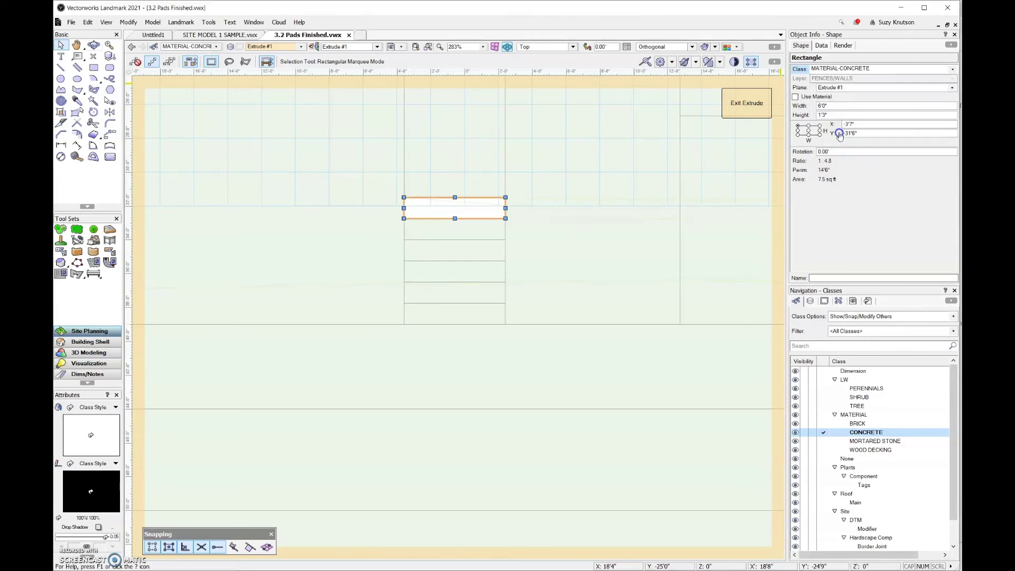
pyautogui.click(748, 108)
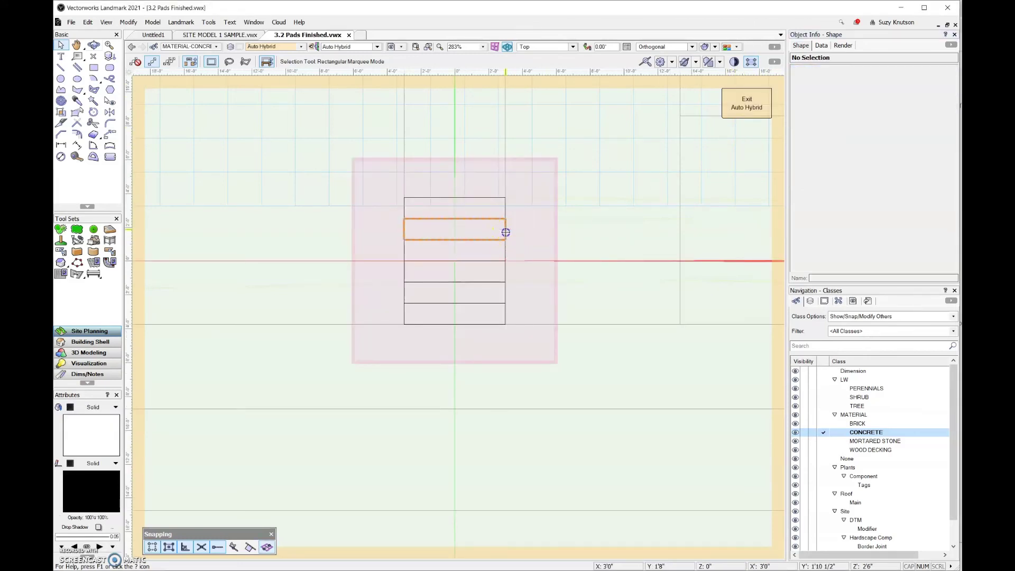
# - Assign the second step's extrude profile rectangle to the MATERIAL-CONCRETE class
pyautogui.click(506, 231)
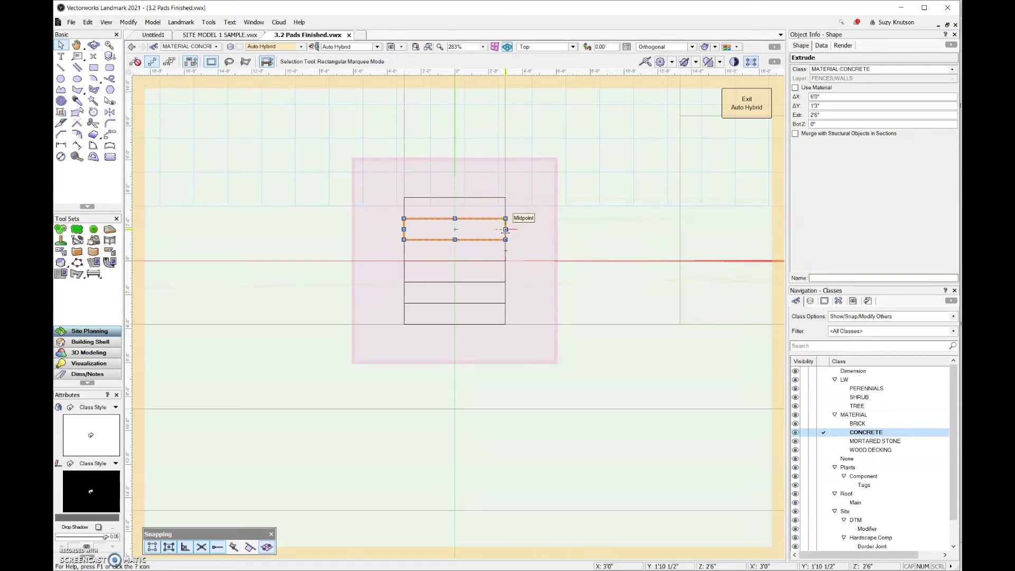
pyautogui.doubleClick(505, 230)
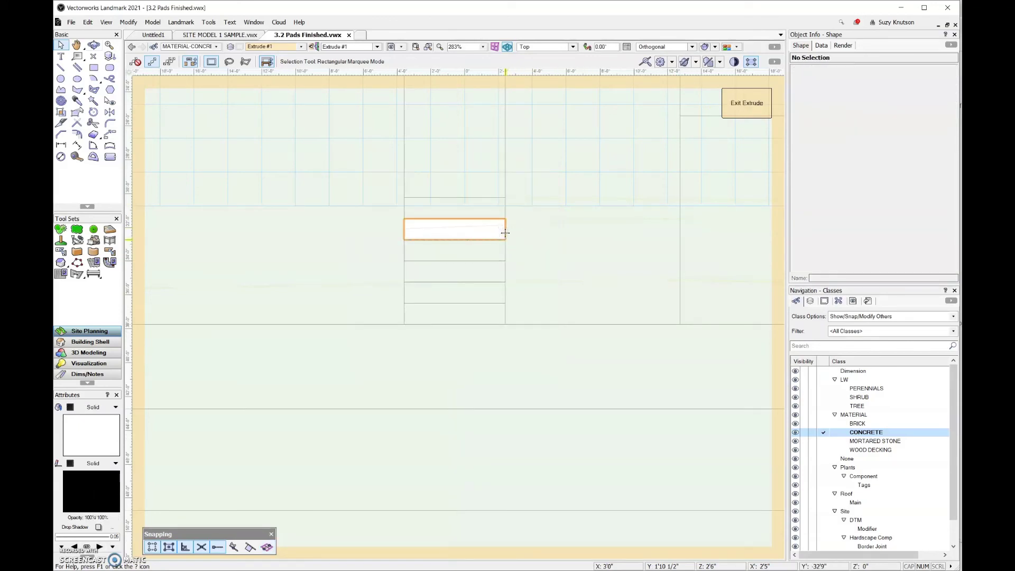
pyautogui.click(505, 233)
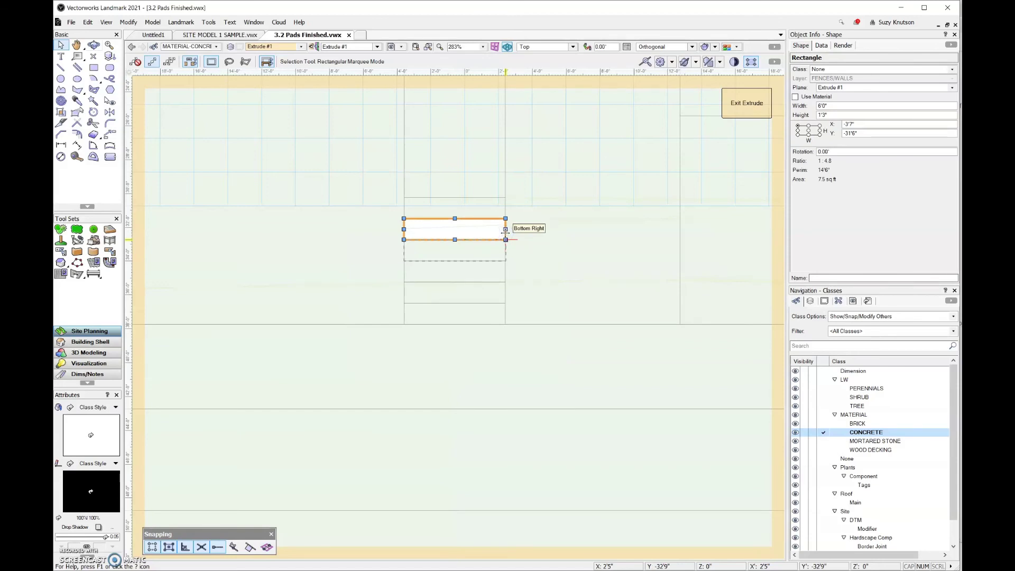
pyautogui.click(851, 70)
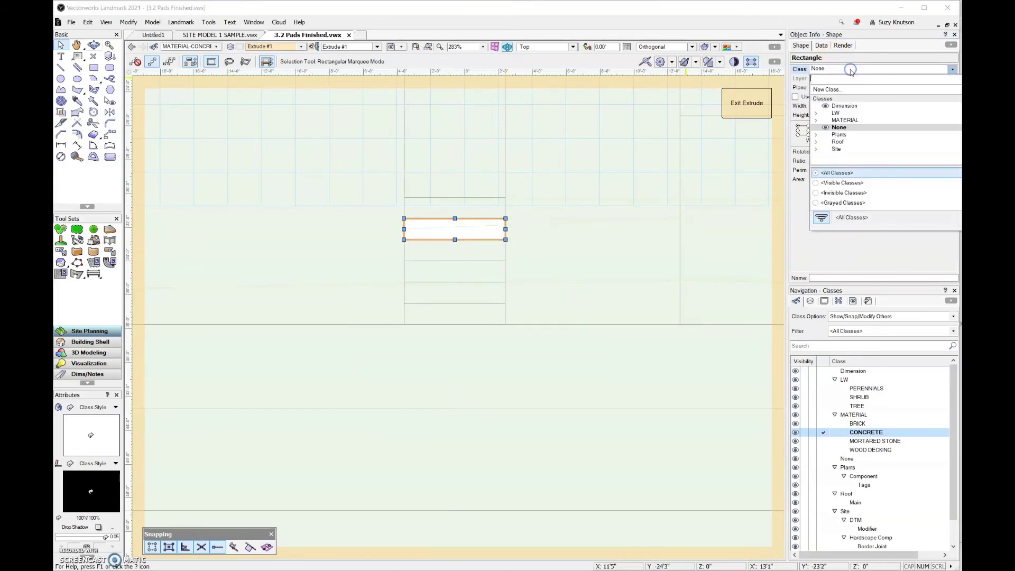
pyautogui.click(816, 120)
pyautogui.click(848, 135)
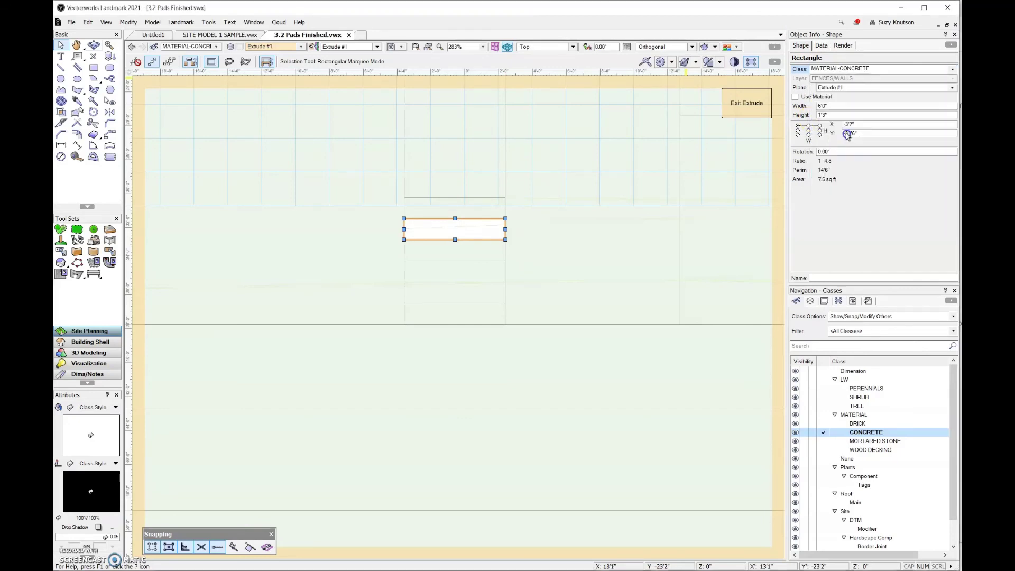
# - Assign the third and fourth steps' profile rectangles to MATERIAL-CONCRETE
pyautogui.click(744, 108)
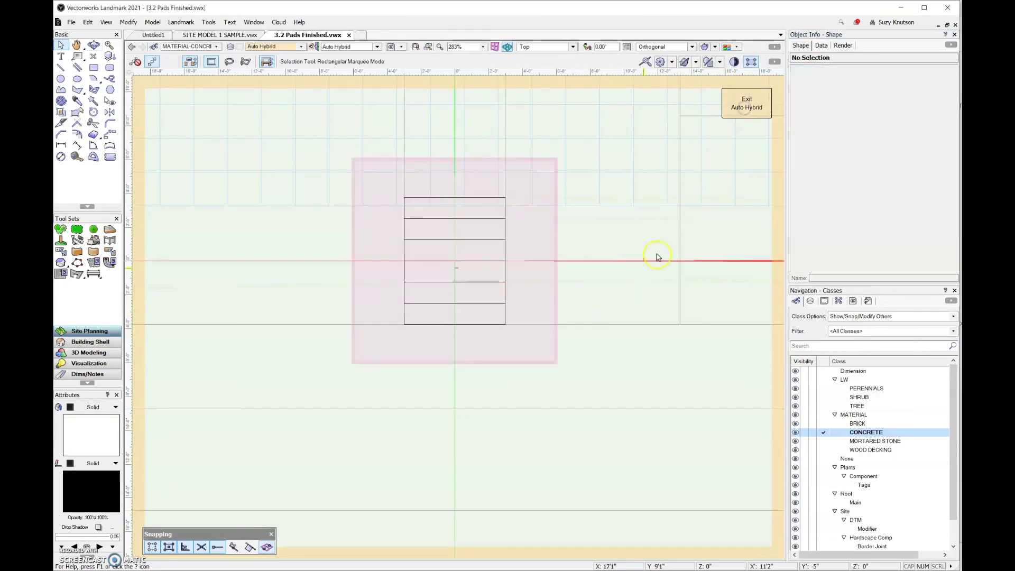
pyautogui.doubleClick(506, 251)
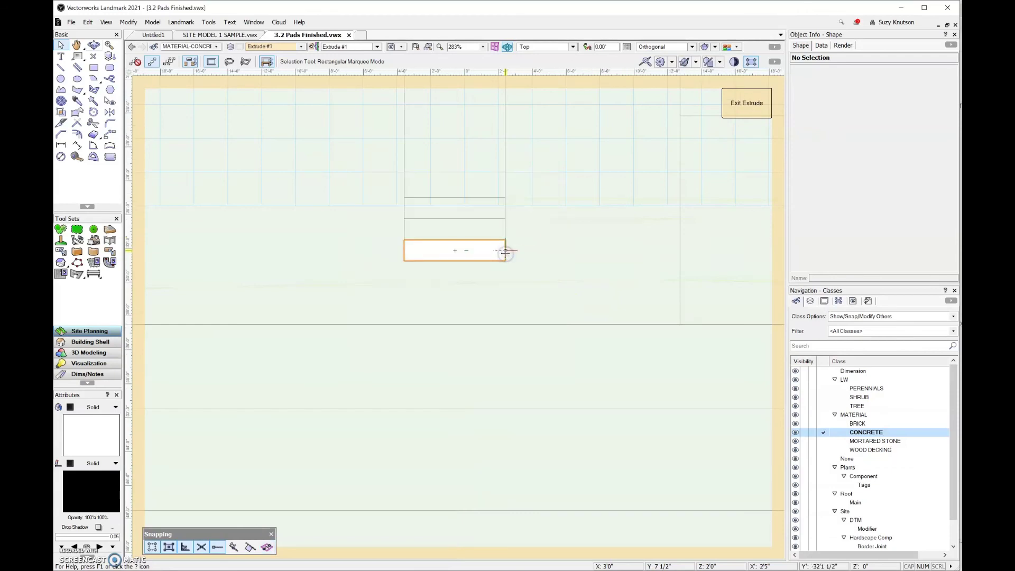
pyautogui.click(505, 252)
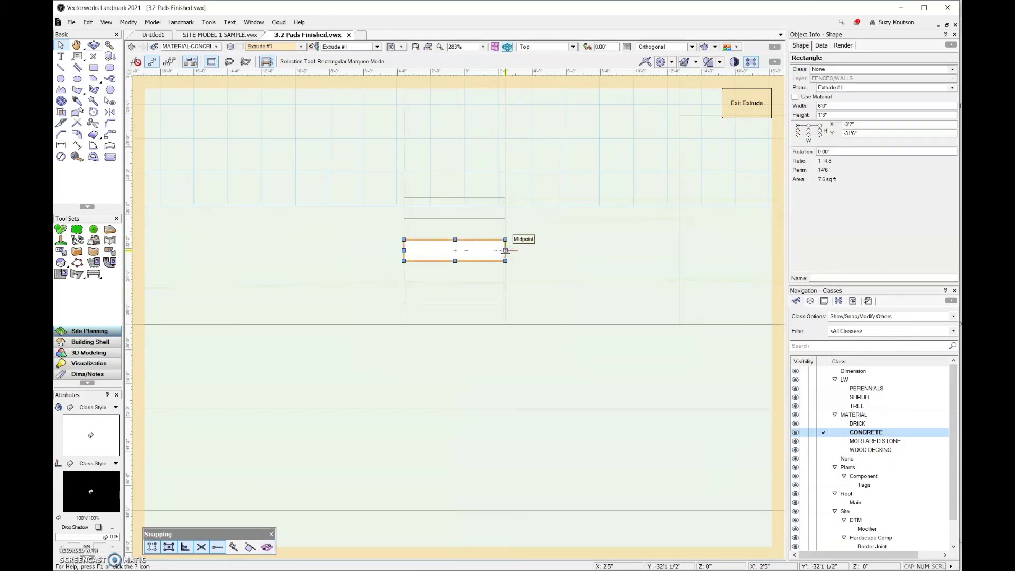
pyautogui.click(877, 69)
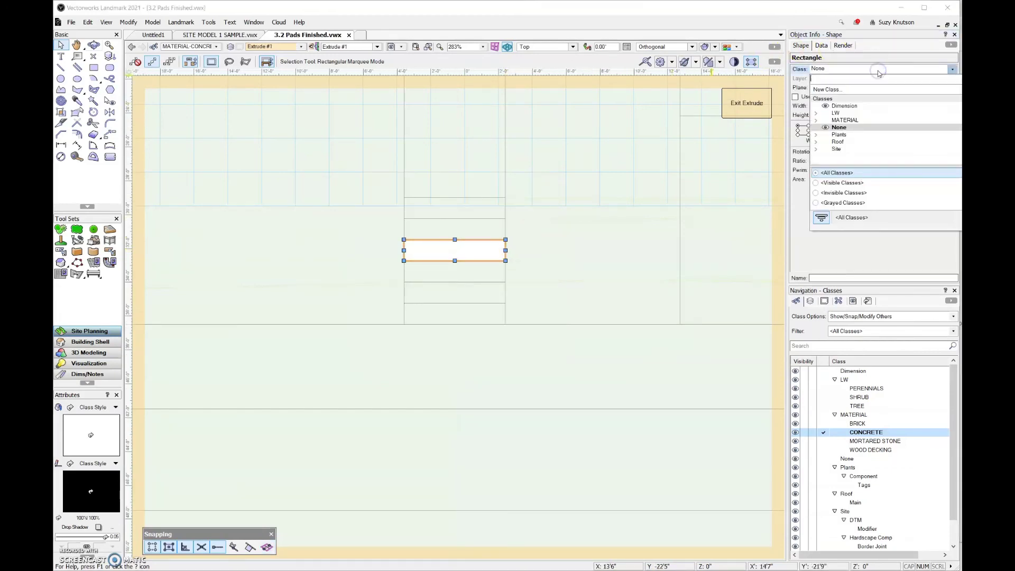
pyautogui.click(816, 121)
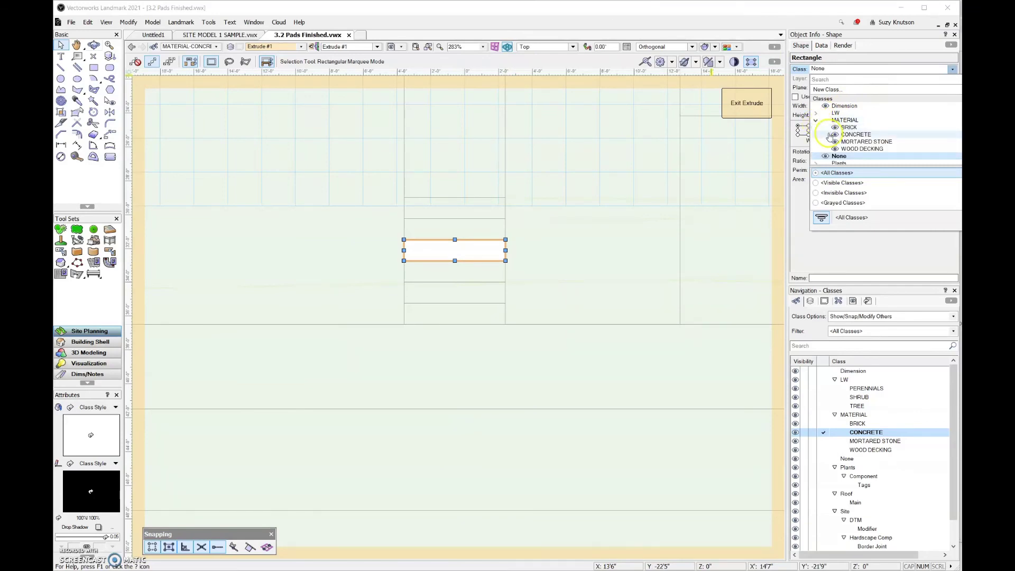
pyautogui.click(856, 134)
pyautogui.click(747, 112)
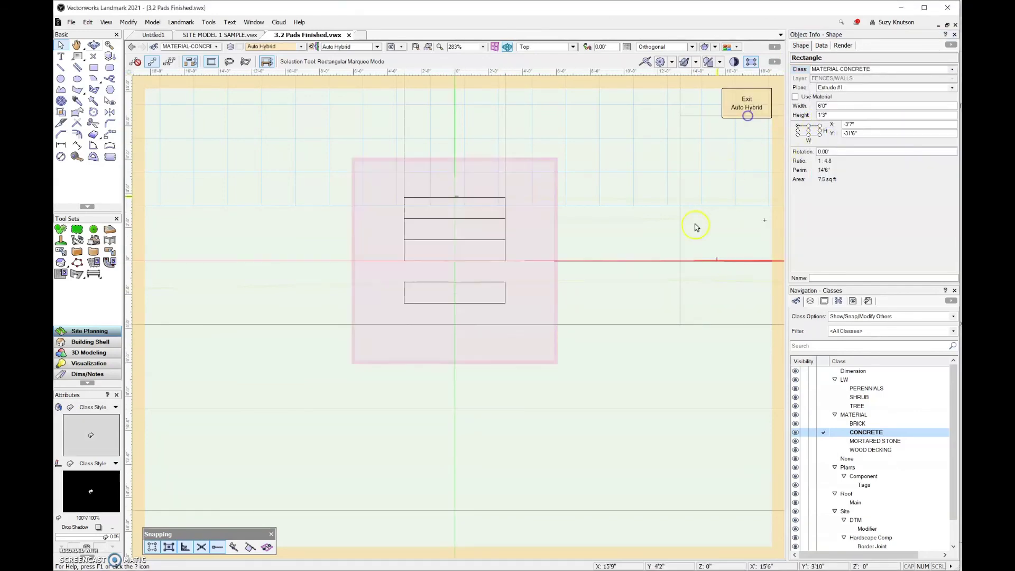
pyautogui.doubleClick(503, 277)
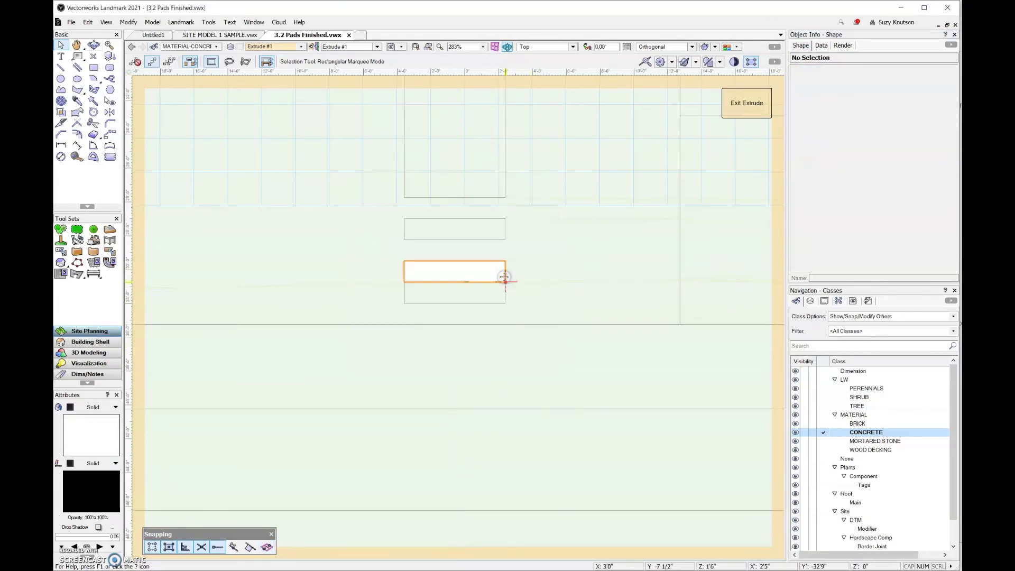
pyautogui.click(504, 274)
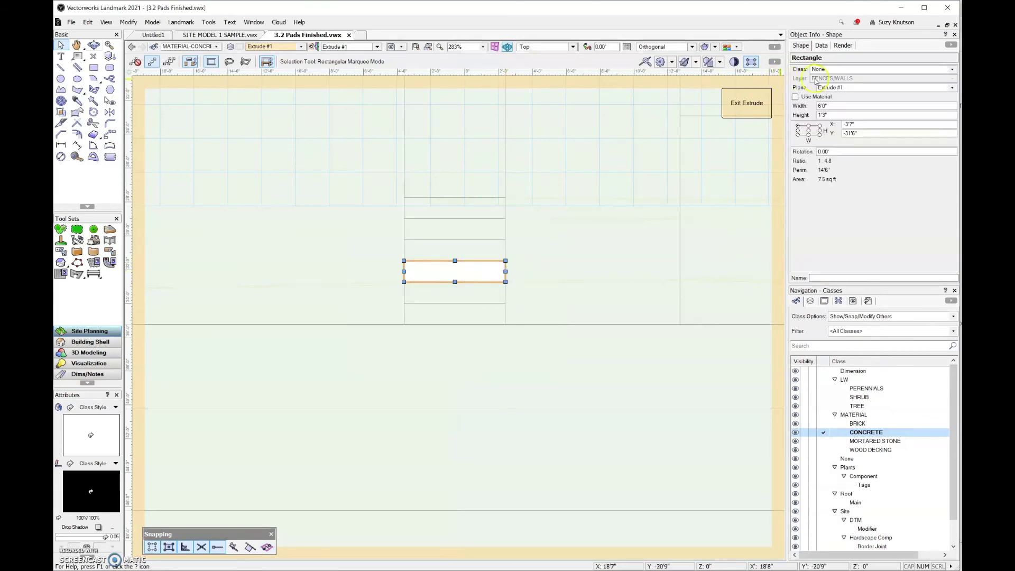
pyautogui.click(828, 69)
pyautogui.click(816, 120)
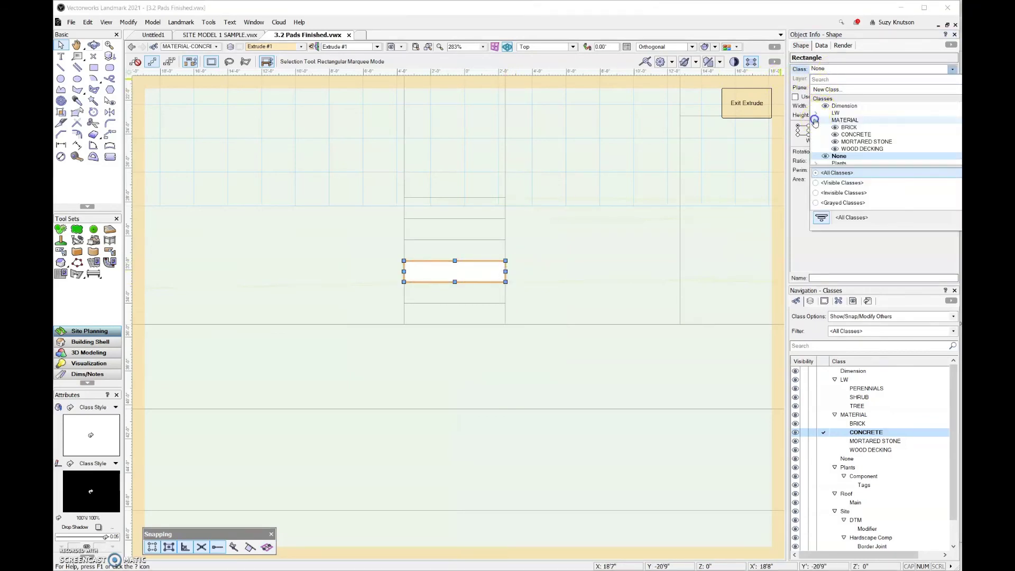
pyautogui.click(855, 134)
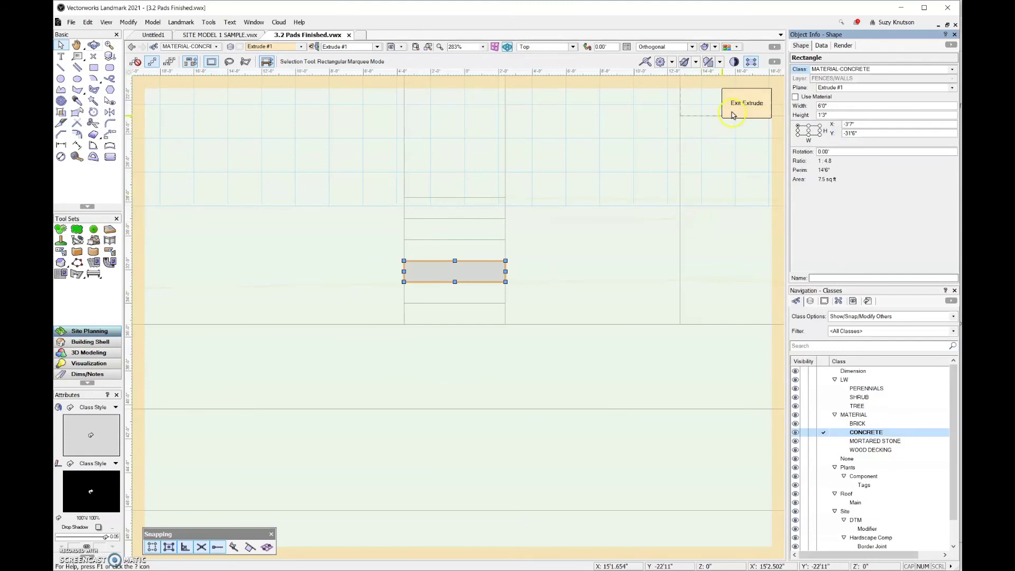
# - Assign the fifth and bottom steps' profile rectangles to MATERIAL-CONCRETE
pyautogui.doubleClick(594, 275)
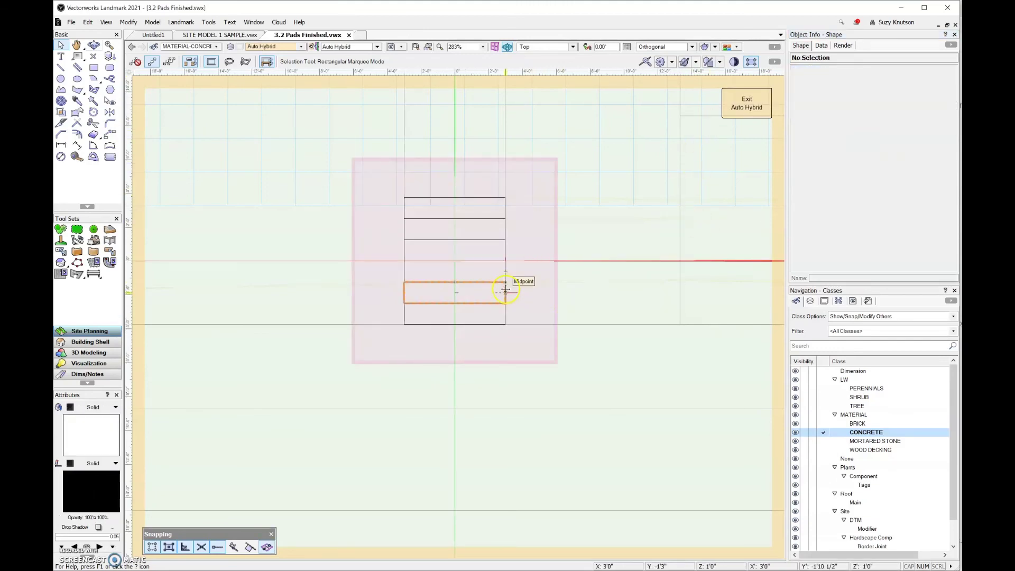
pyautogui.doubleClick(505, 289)
pyautogui.click(506, 290)
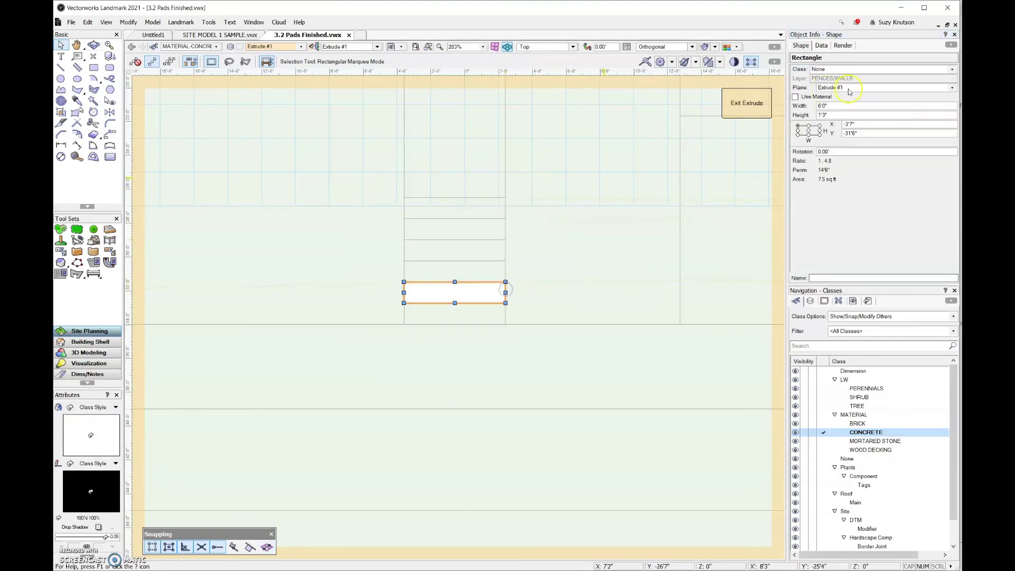
pyautogui.click(865, 69)
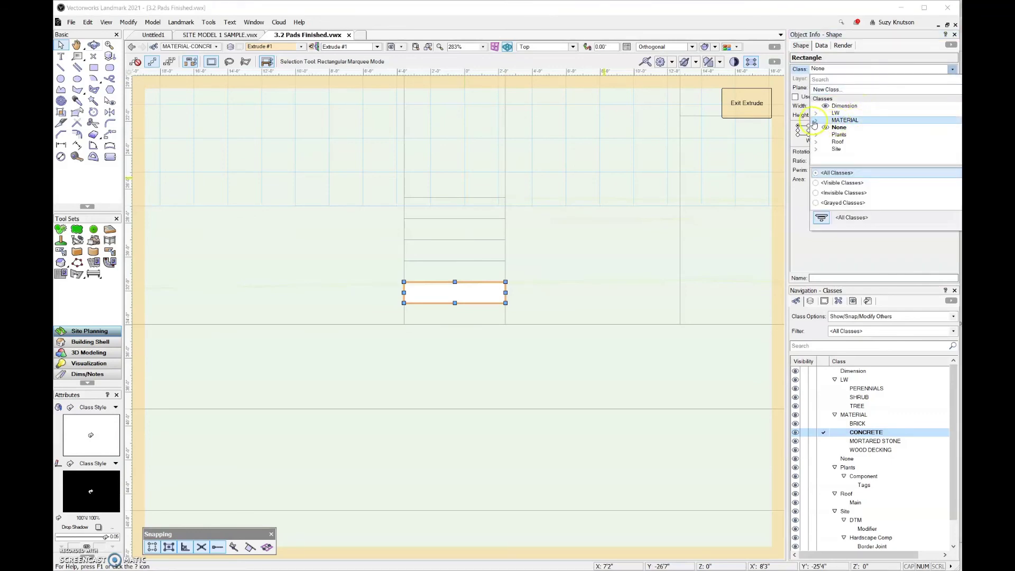
pyautogui.click(813, 123)
pyautogui.click(850, 134)
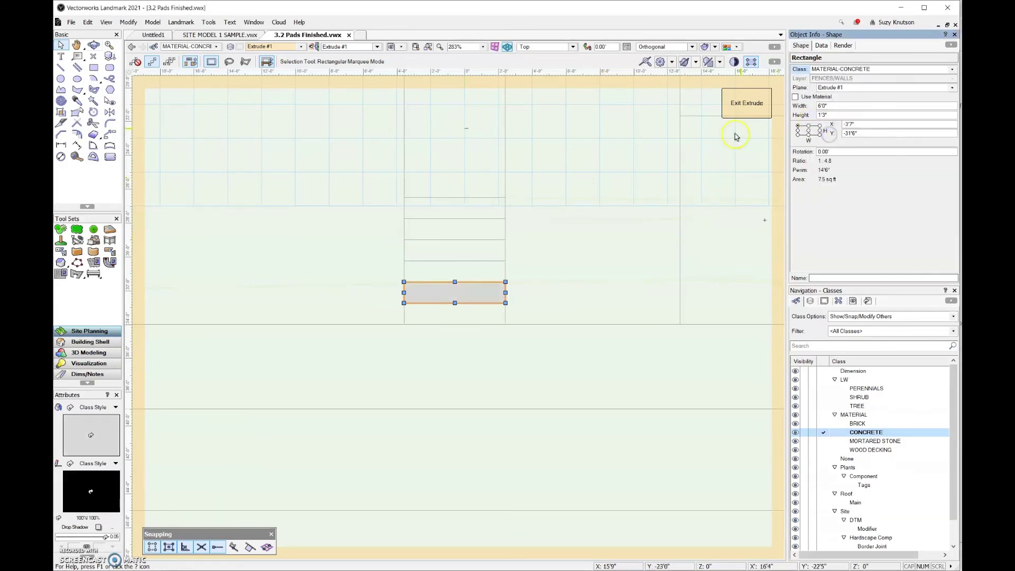
pyautogui.click(750, 119)
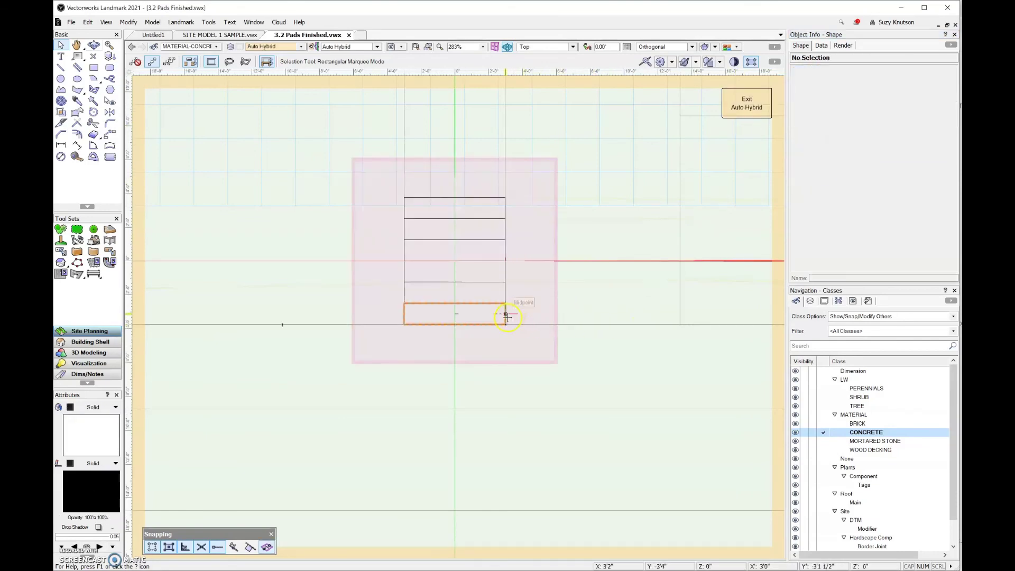
pyautogui.click(506, 315)
pyautogui.doubleClick(506, 318)
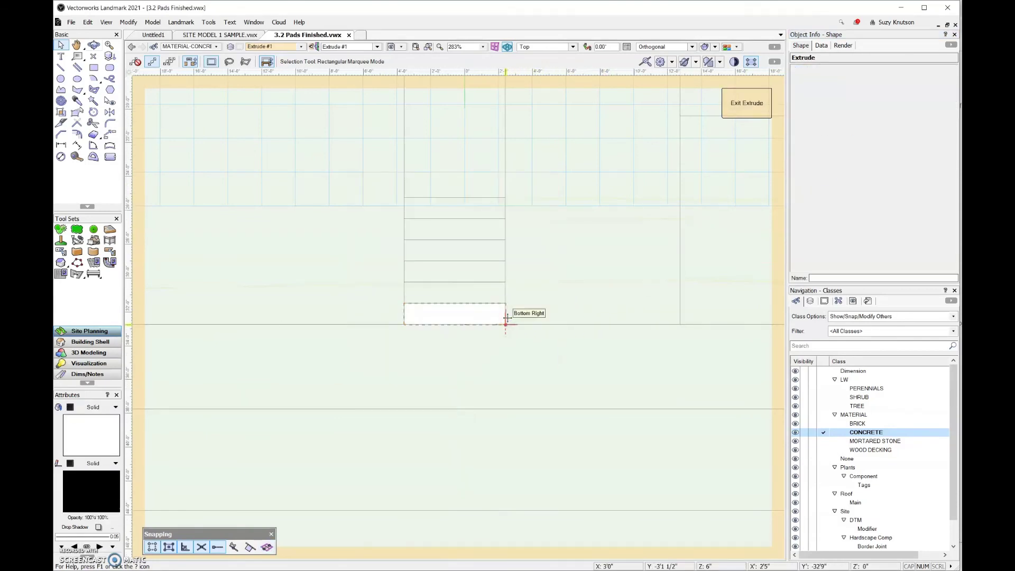
pyautogui.click(505, 317)
pyautogui.click(880, 68)
pyautogui.click(819, 122)
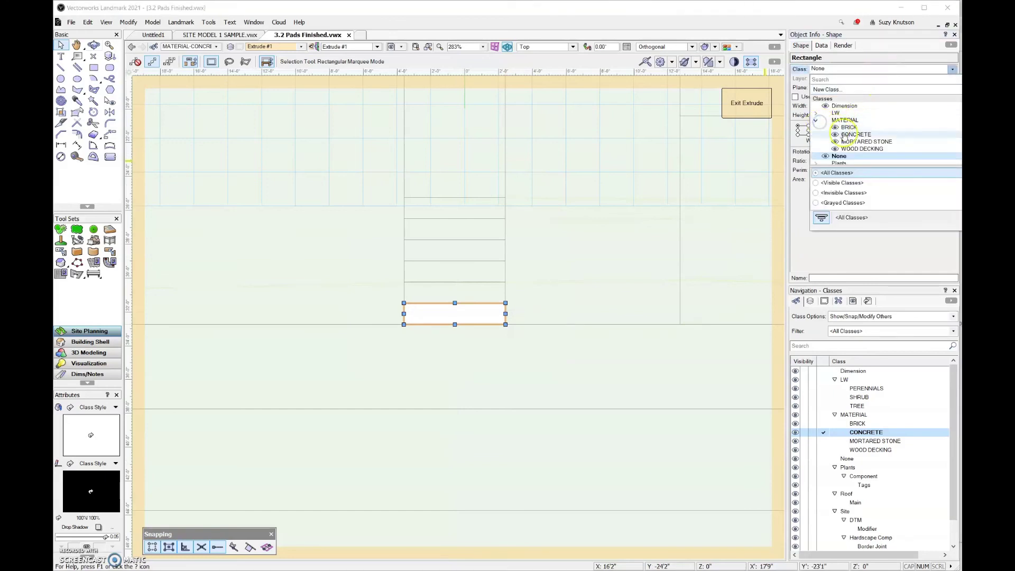
pyautogui.click(856, 134)
# - Leave the stair editing, zoom out, and view the grey concrete steps in 3D with Flyover
pyautogui.click(747, 102)
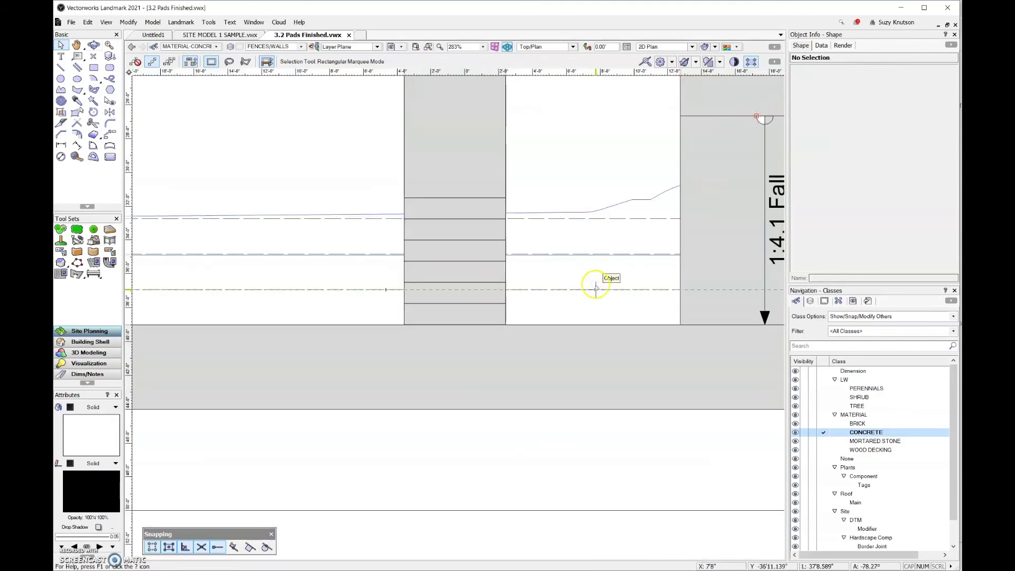
pyautogui.scroll(-2, 598, 286)
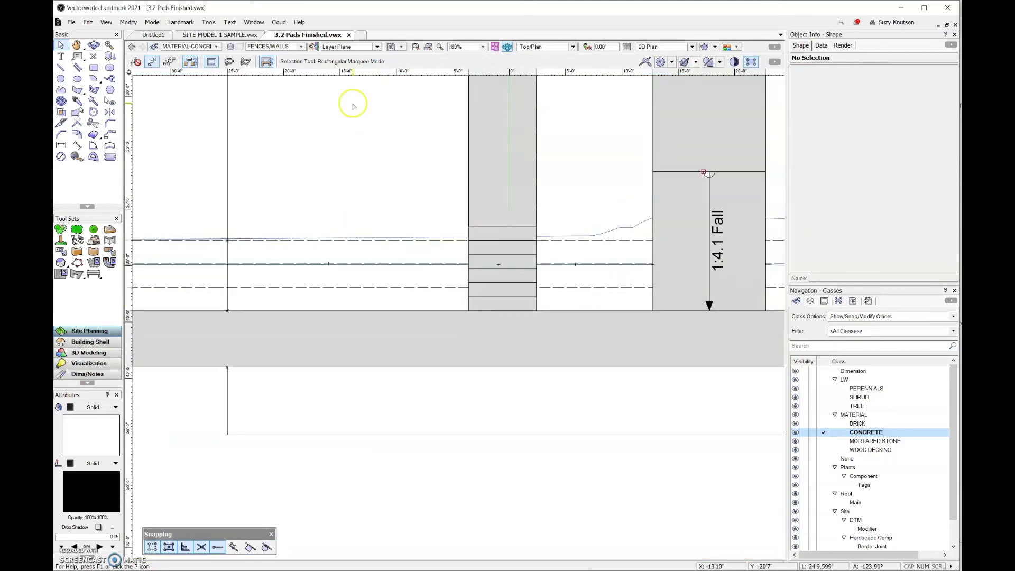
pyautogui.click(93, 45)
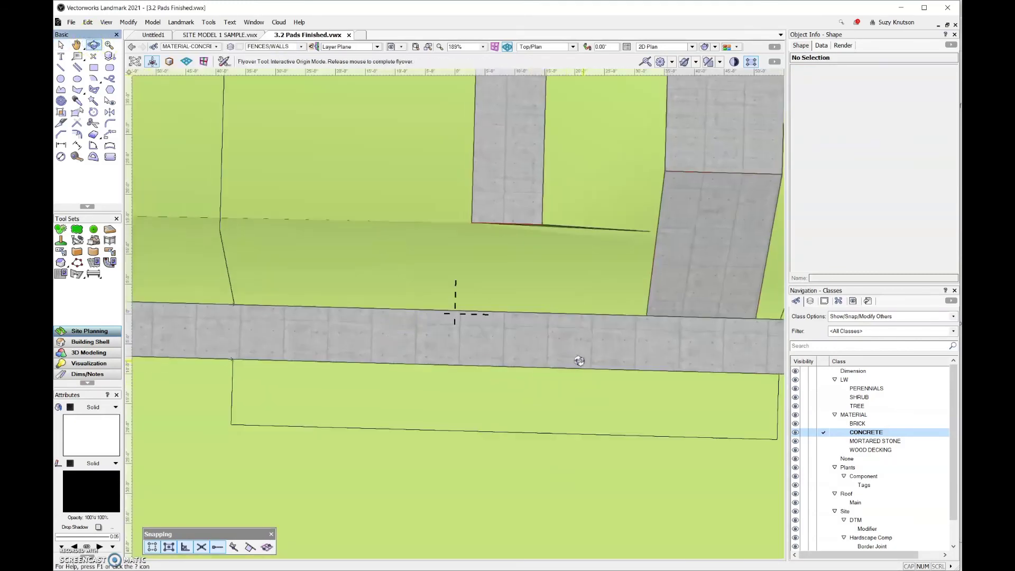